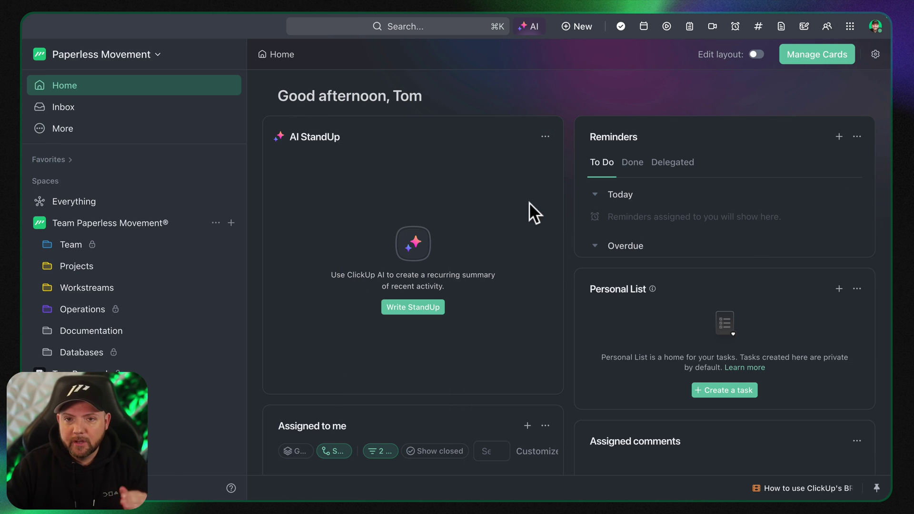
- Open ClickUp AI, move its panel aside, and open the Podcast list under Workstreams
{"action": "left_click", "coordinate": [532, 37]}
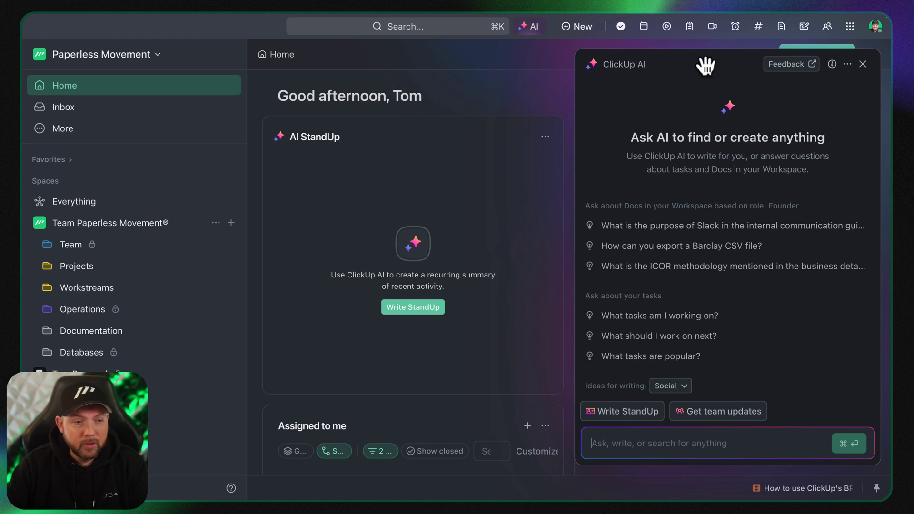
{"action": "left_click_drag", "start_coordinate": [706, 64], "coordinate": [657, 67]}
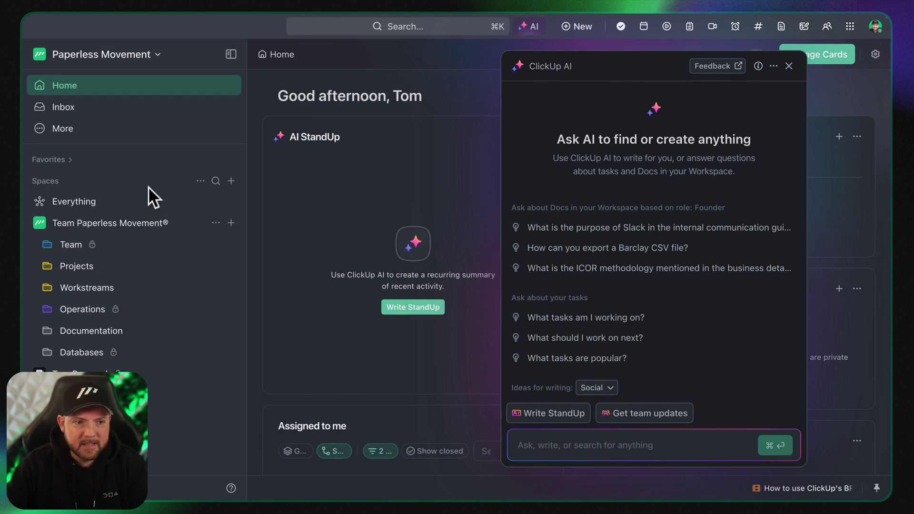
{"action": "left_click", "coordinate": [51, 288]}
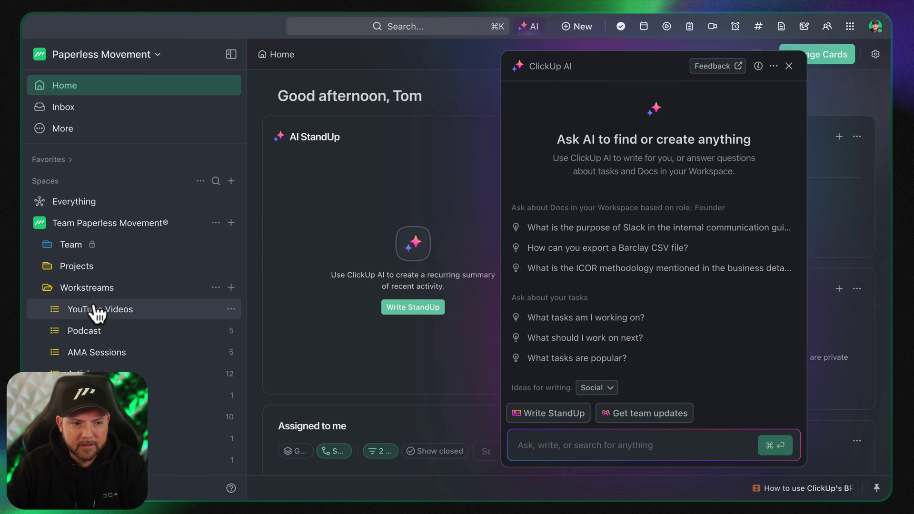
{"action": "left_click", "coordinate": [91, 287]}
{"action": "left_click_drag", "start_coordinate": [654, 66], "coordinate": [574, 60]}
{"action": "left_click", "coordinate": [708, 61]}
{"action": "left_click", "coordinate": [84, 330]}
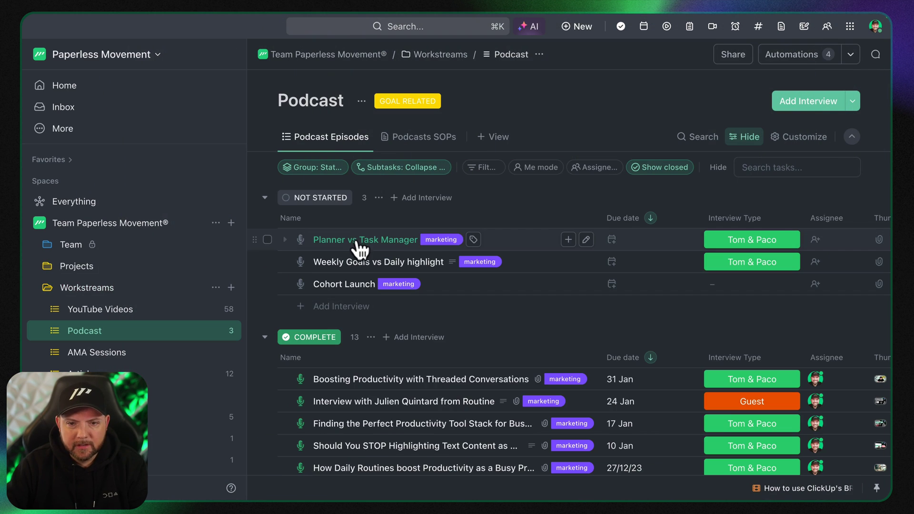
{"action": "left_click", "coordinate": [359, 240]}
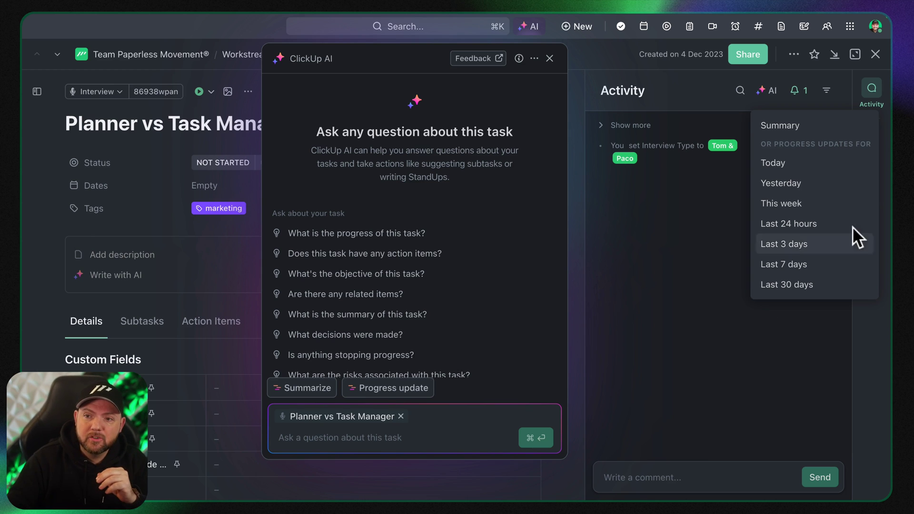
{"action": "left_click", "coordinate": [771, 326]}
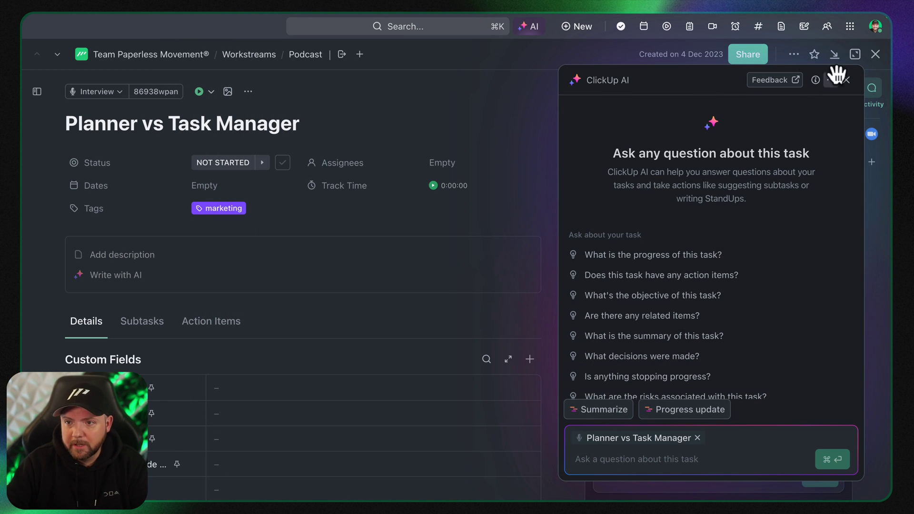
{"action": "left_click", "coordinate": [872, 84]}
- Close the current task and open 'Featured images for the 5 different sessions'
{"action": "left_click", "coordinate": [875, 54]}
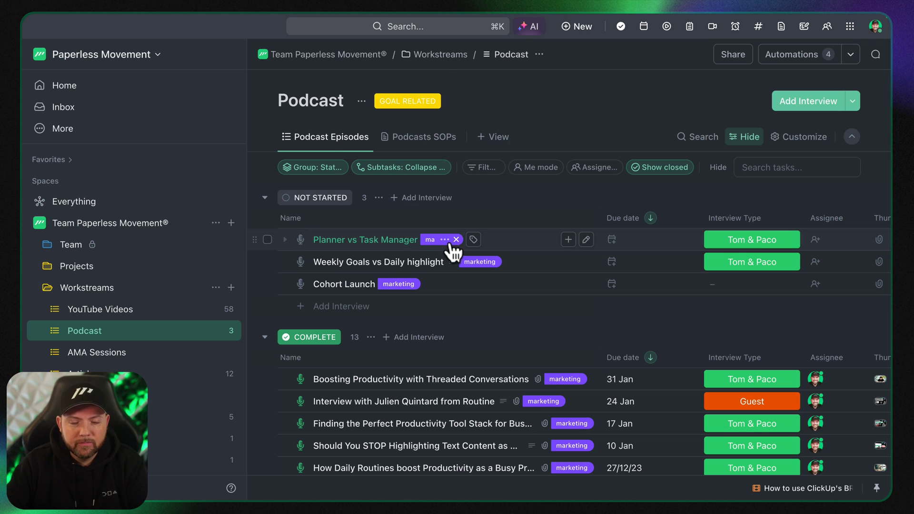
{"action": "key", "text": "super+bracketleft"}
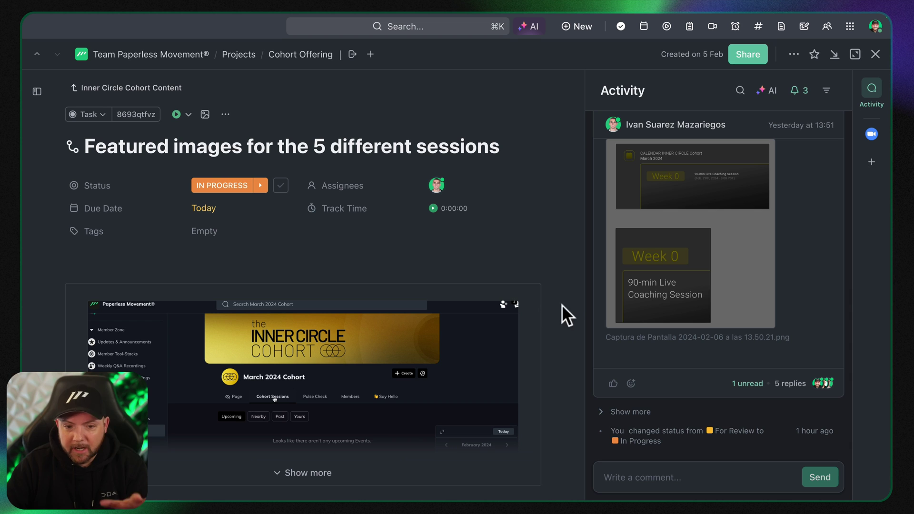
{"action": "scroll", "coordinate": [730, 265], "scroll_direction": "down", "scroll_amount": 5}
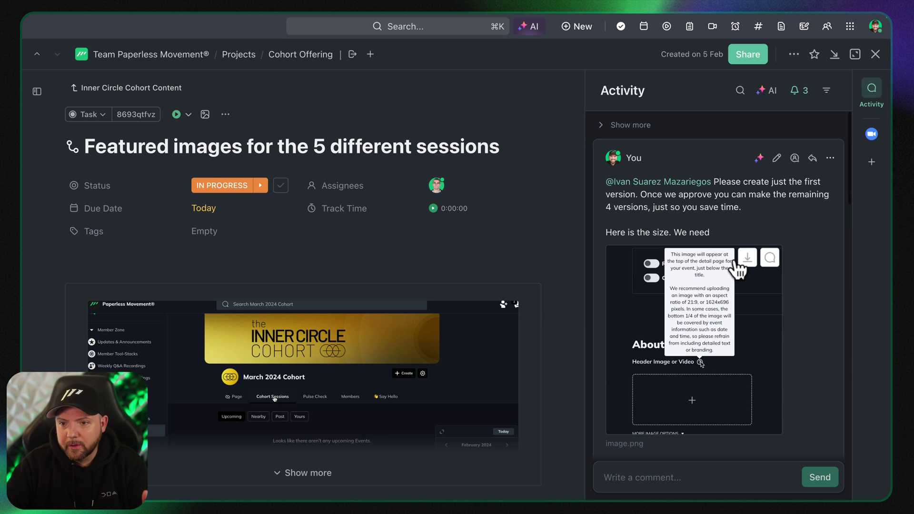
{"action": "scroll", "coordinate": [666, 184], "scroll_direction": "down", "scroll_amount": 1}
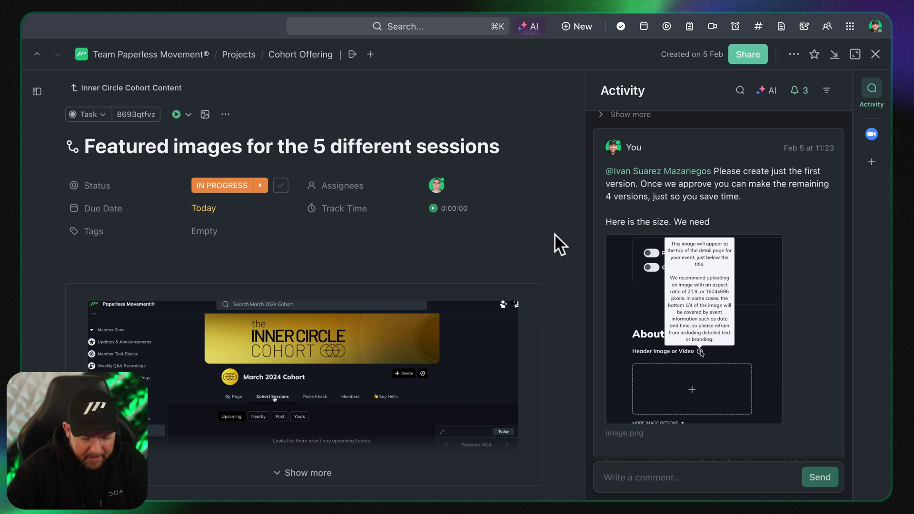
- Have ClickUp AI summarize the task after checking the progress update time ranges
{"action": "key", "text": "super+j"}
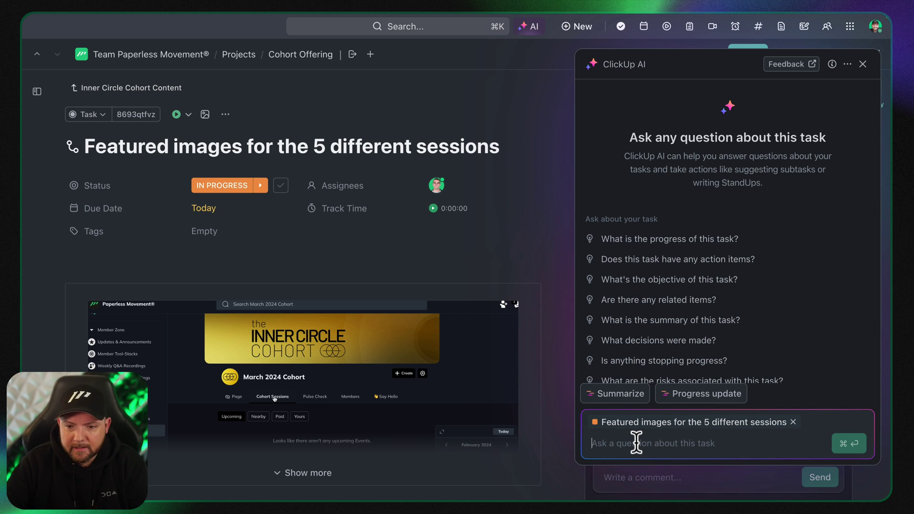
{"action": "left_click", "coordinate": [683, 399]}
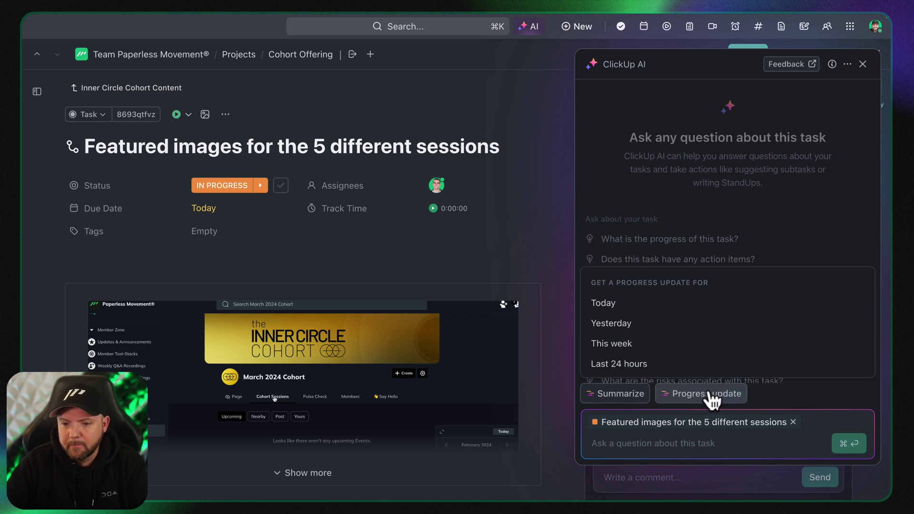
{"action": "scroll", "coordinate": [689, 339], "scroll_direction": "down", "scroll_amount": 5}
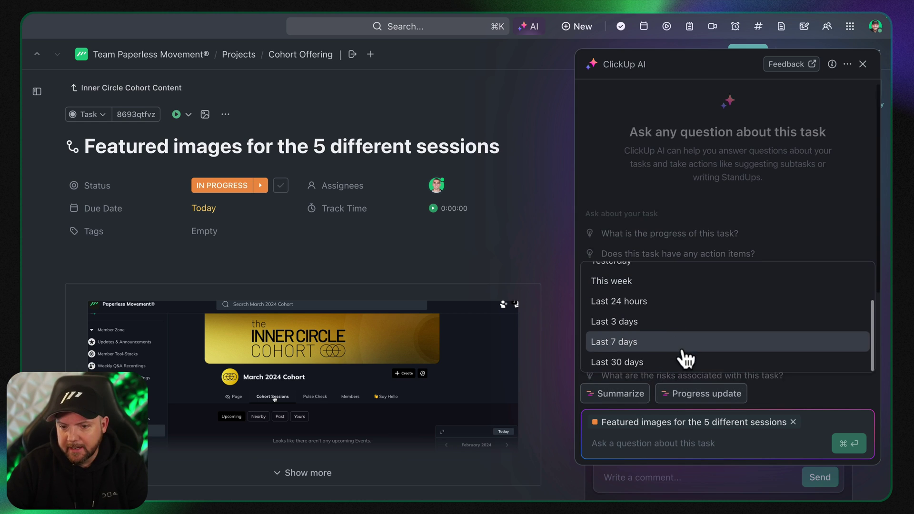
{"action": "left_click_drag", "start_coordinate": [704, 67], "coordinate": [368, 70]}
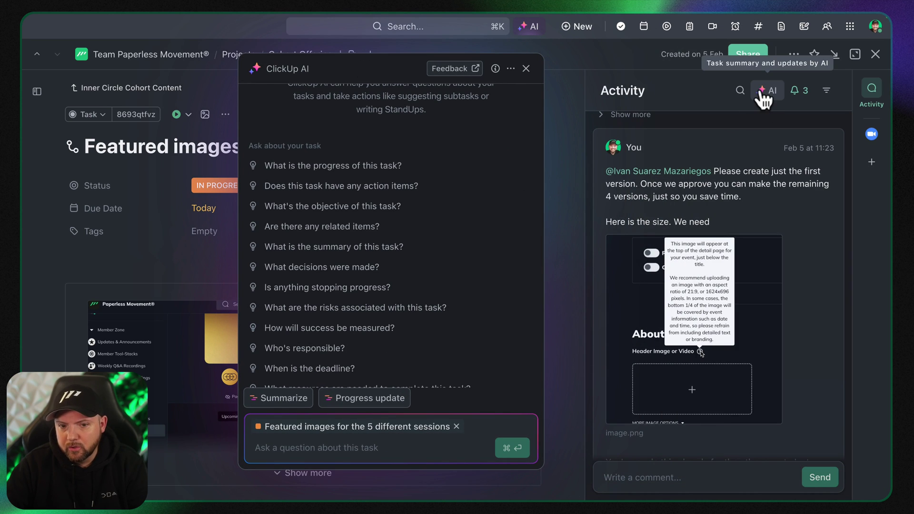
{"action": "left_click", "coordinate": [290, 408]}
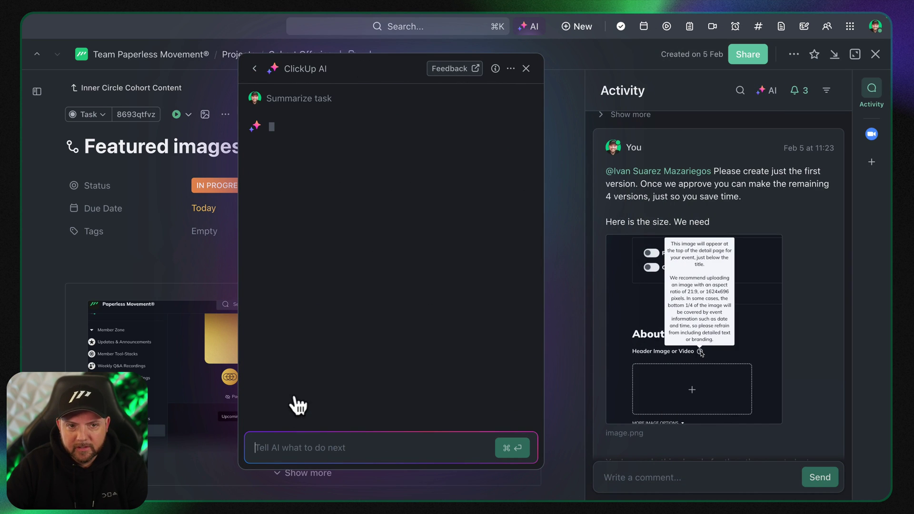
{"action": "left_click", "coordinate": [767, 91]}
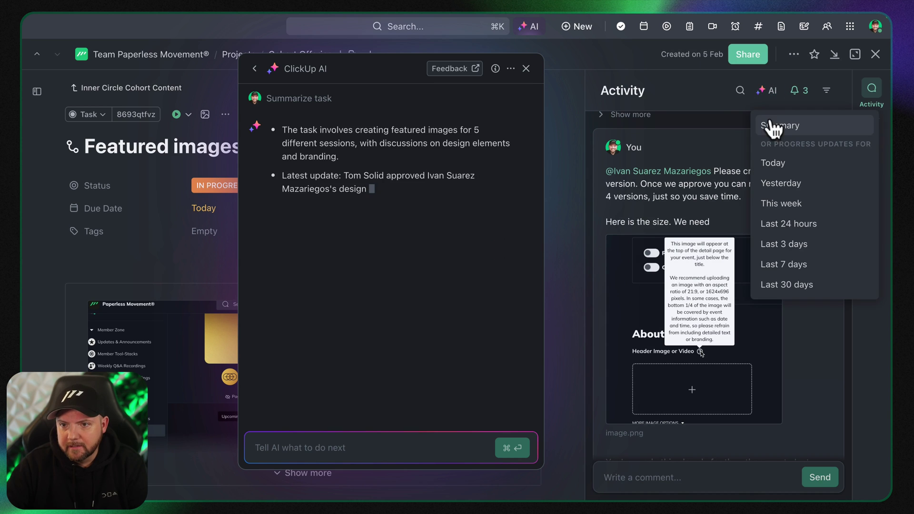
{"action": "left_click", "coordinate": [376, 113]}
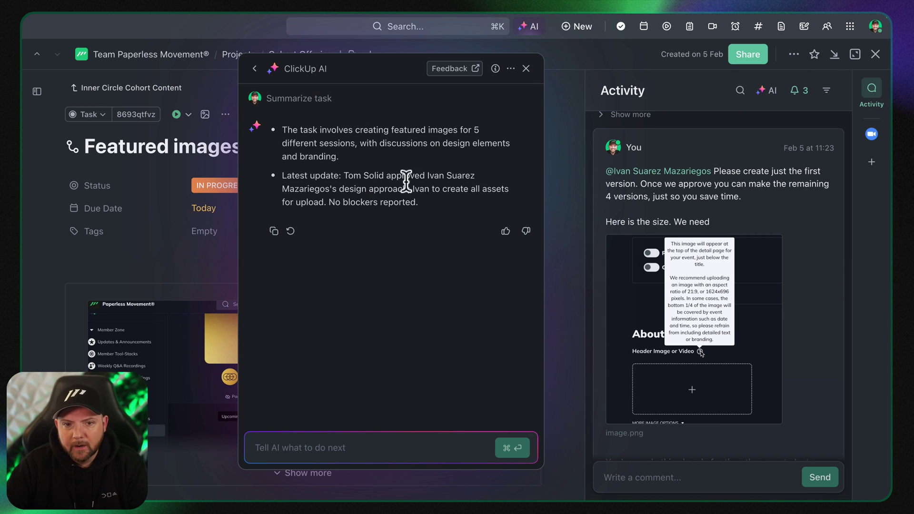
- Close the task, open the Projects folder overview, and bring up ClickUp AI
{"action": "key", "text": "Escape"}
{"action": "key", "text": "Escape"}
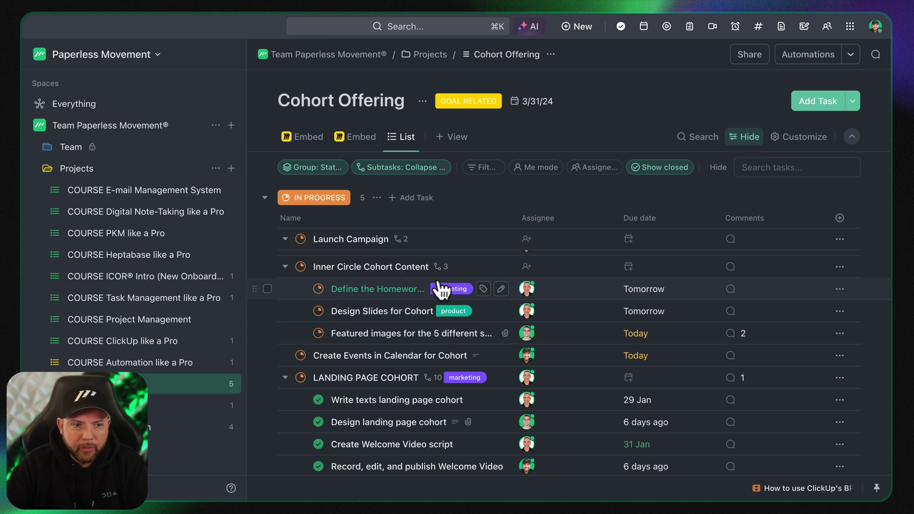
{"action": "left_click", "coordinate": [90, 167]}
{"action": "key", "text": "super+j"}
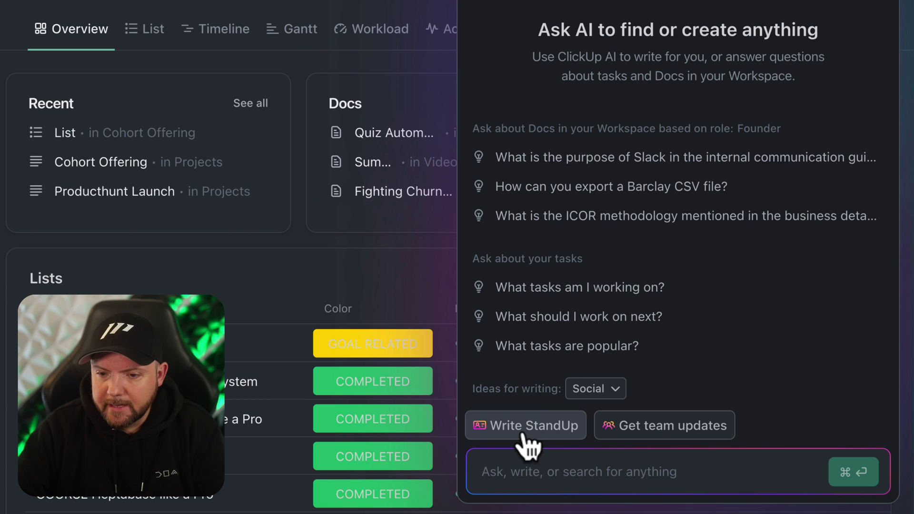
- Generate a teammate's team update for Last 24 hours as a Bulleted list
{"action": "left_click", "coordinate": [693, 428]}
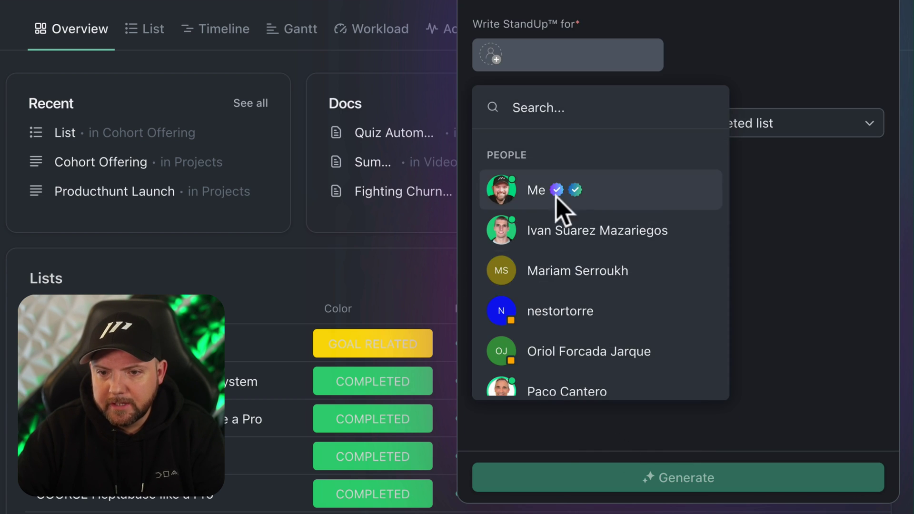
{"action": "left_click", "coordinate": [562, 235]}
{"action": "left_click", "coordinate": [799, 286]}
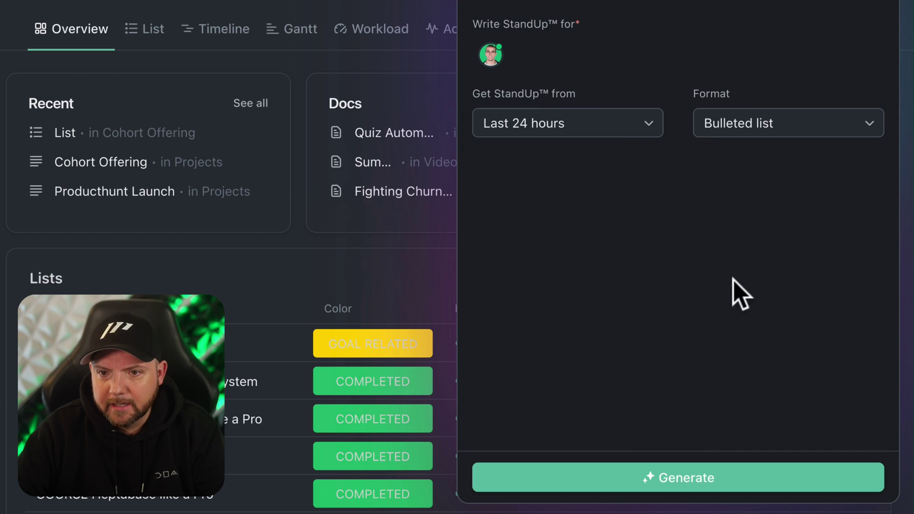
{"action": "left_click", "coordinate": [614, 129]}
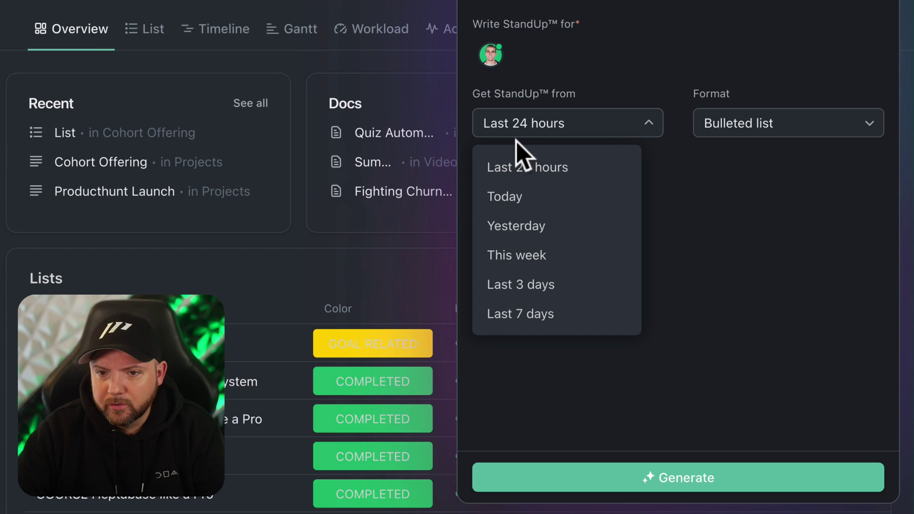
{"action": "left_click", "coordinate": [536, 168]}
{"action": "left_click", "coordinate": [838, 128]}
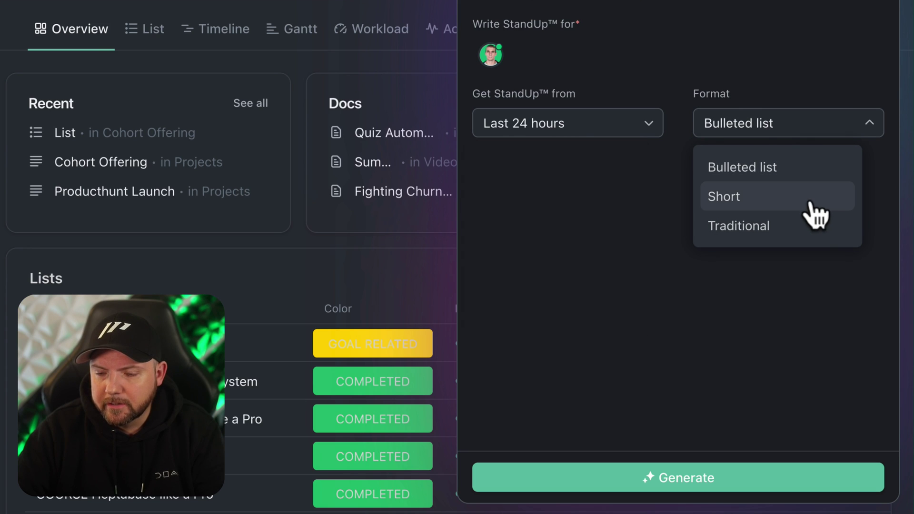
{"action": "left_click", "coordinate": [751, 394]}
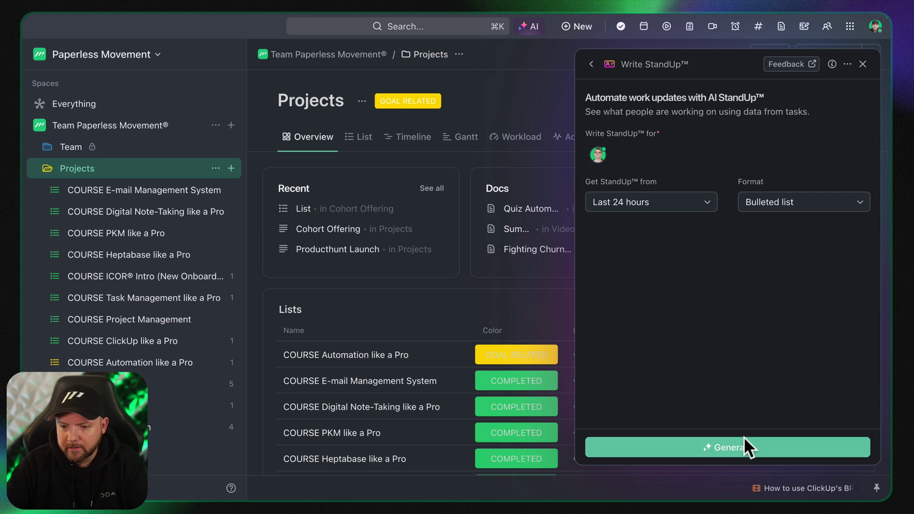
{"action": "left_click", "coordinate": [746, 446]}
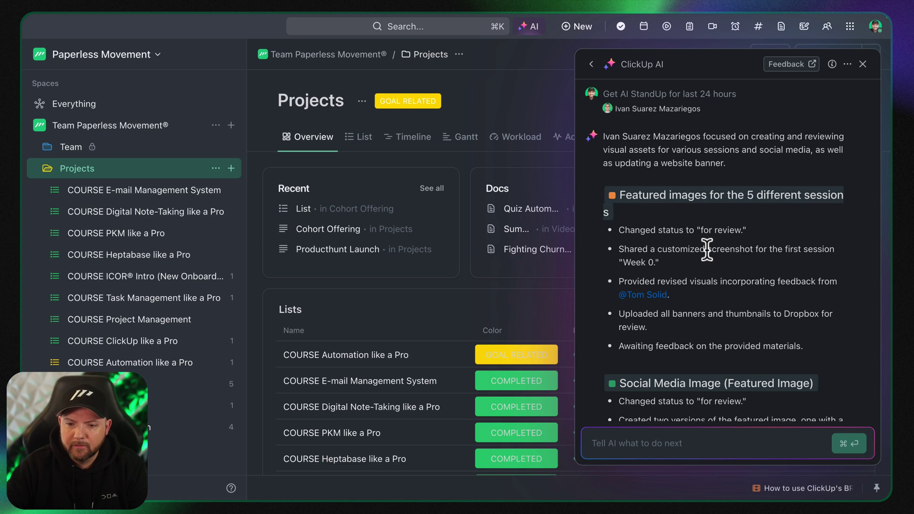
- Open the Featured images task and then the Social Media Image (Featured Image) task
{"action": "scroll", "coordinate": [730, 306], "scroll_direction": "down", "scroll_amount": 5}
{"action": "scroll", "coordinate": [759, 204], "scroll_direction": "up", "scroll_amount": 5}
{"action": "left_click", "coordinate": [755, 195]}
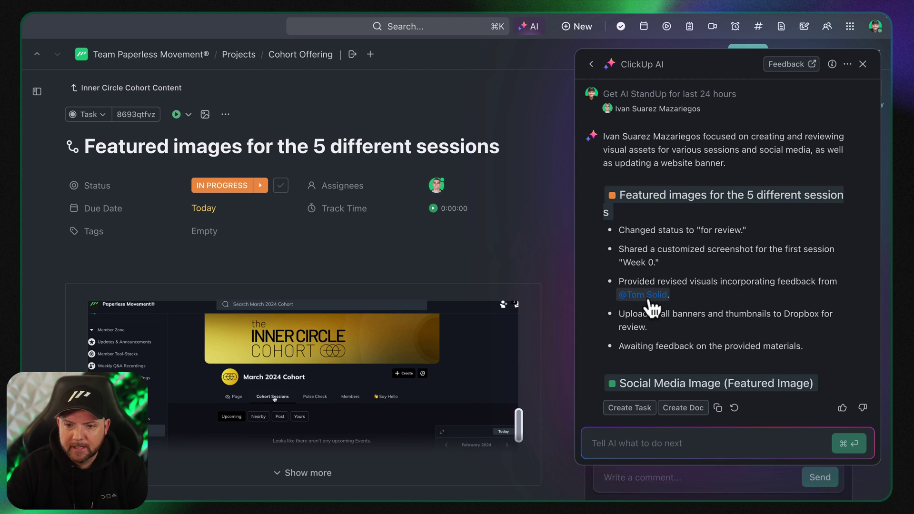
{"action": "left_click", "coordinate": [645, 384]}
{"action": "scroll", "coordinate": [771, 367], "scroll_direction": "down", "scroll_amount": 3}
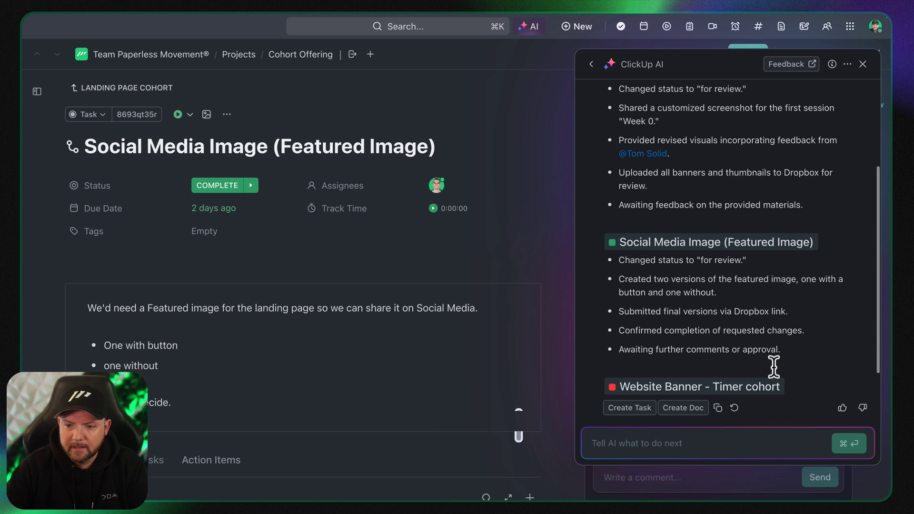
{"action": "scroll", "coordinate": [767, 366], "scroll_direction": "up", "scroll_amount": 3}
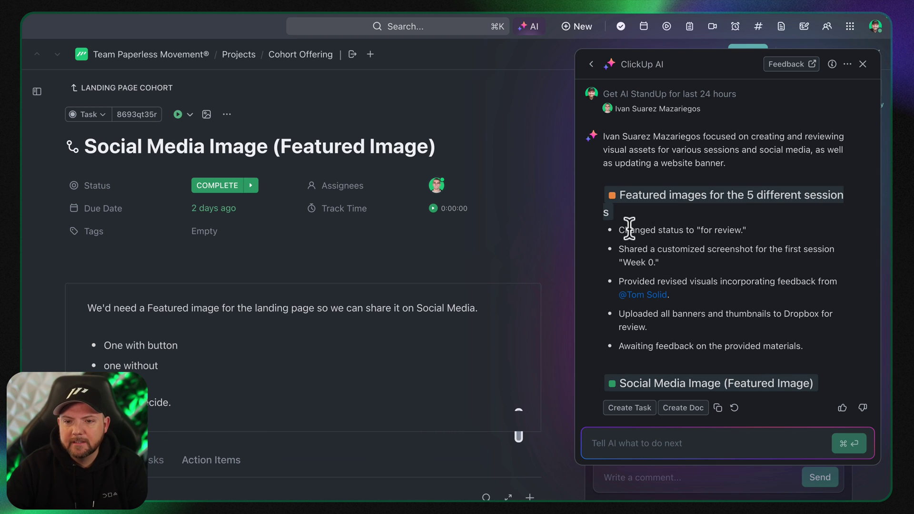
- Highlight and clear the bulleted StandUp text, then return ClickUp AI to its start screen
{"action": "left_click_drag", "start_coordinate": [623, 232], "coordinate": [829, 343]}
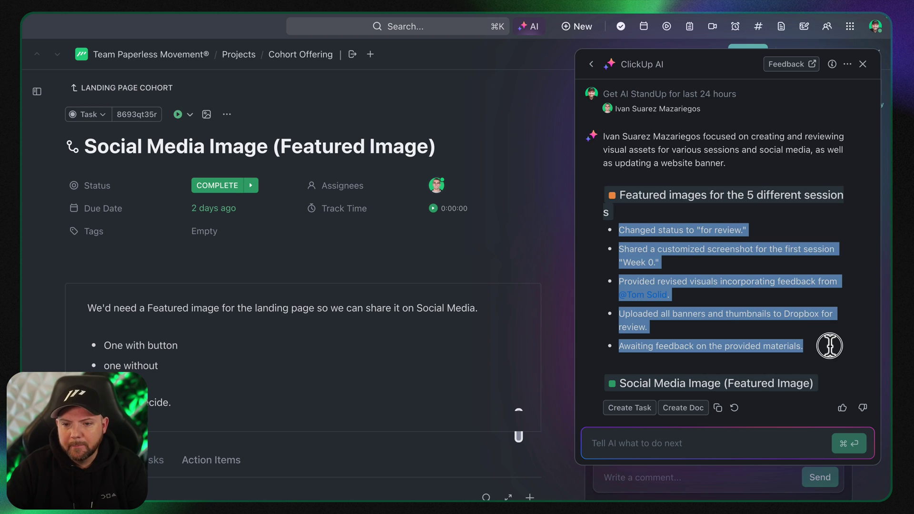
{"action": "left_click", "coordinate": [726, 331]}
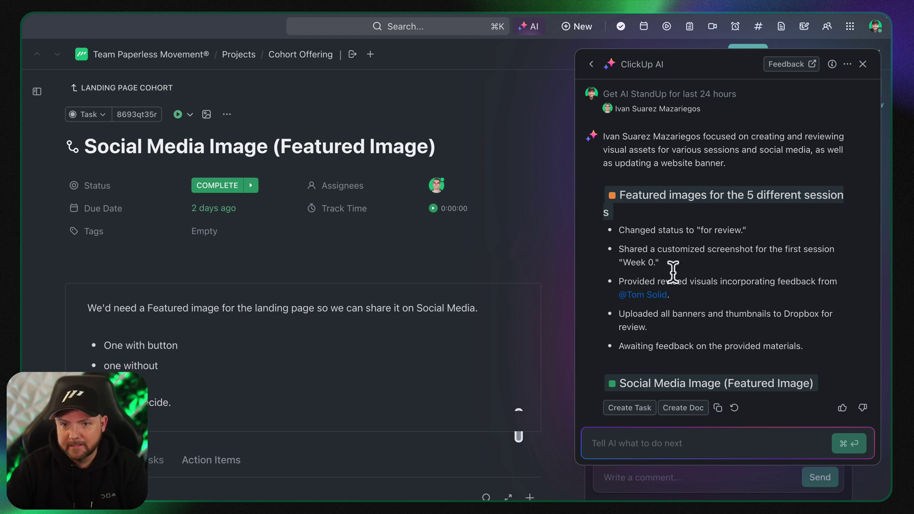
{"action": "left_click", "coordinate": [596, 62]}
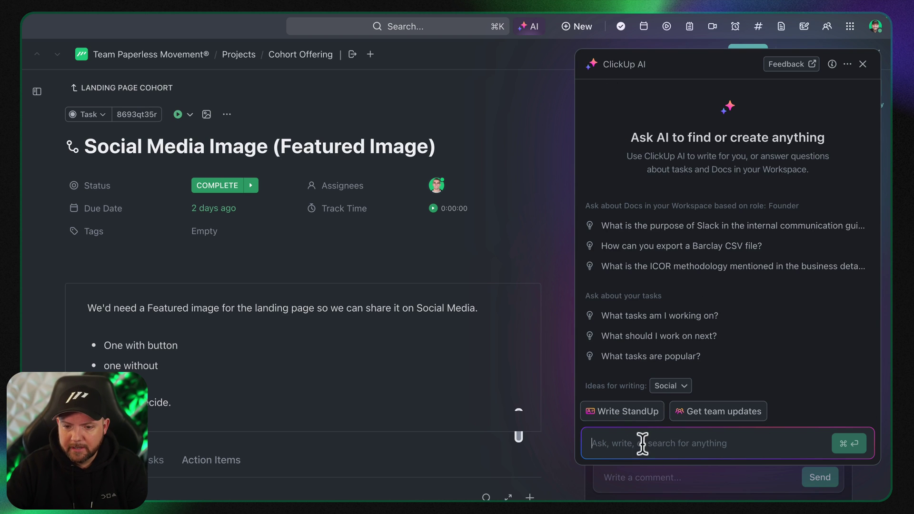
- Generate a StandUp for This week, review it, and return to the AI start screen
{"action": "left_click", "coordinate": [617, 421]}
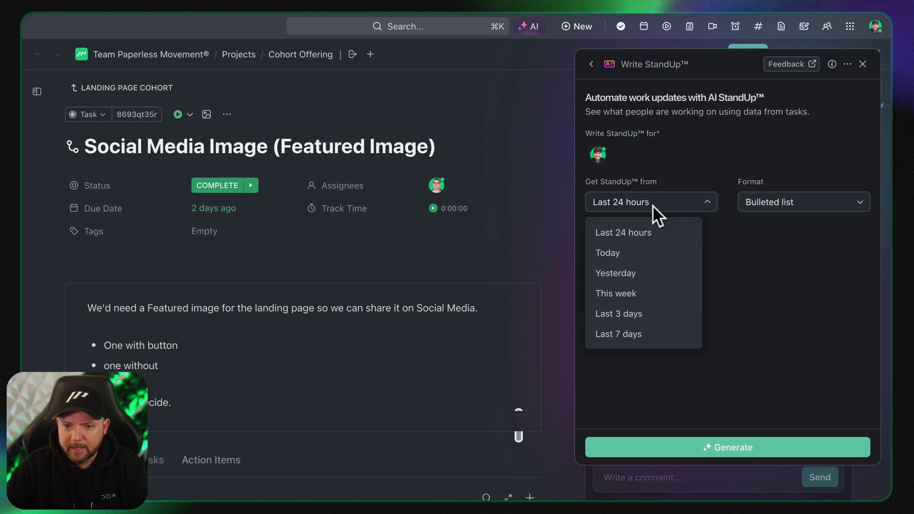
{"action": "left_click", "coordinate": [652, 293]}
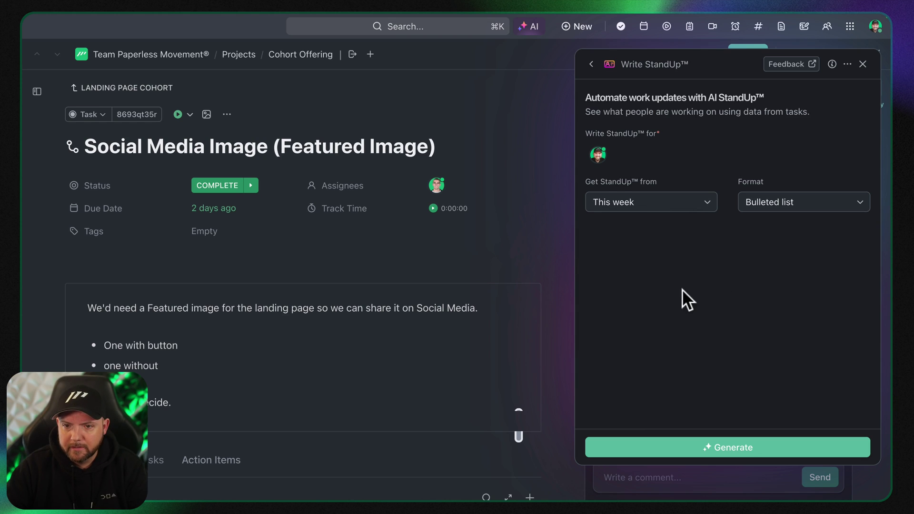
{"action": "left_click", "coordinate": [728, 447]}
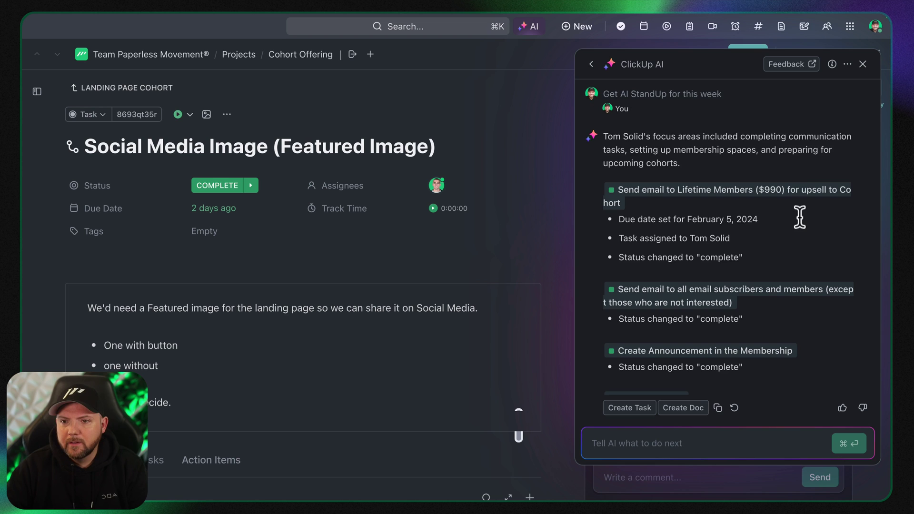
{"action": "scroll", "coordinate": [782, 257], "scroll_direction": "down", "scroll_amount": 4}
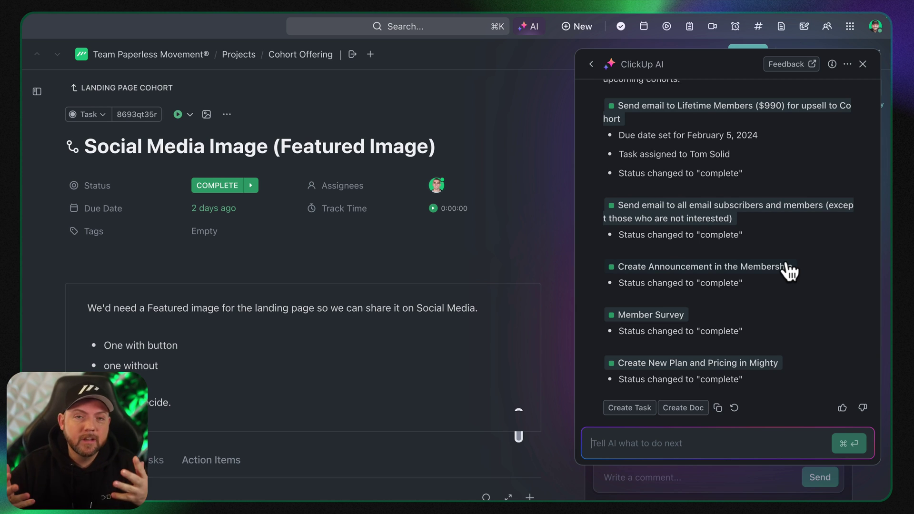
{"action": "scroll", "coordinate": [804, 325], "scroll_direction": "up", "scroll_amount": 4}
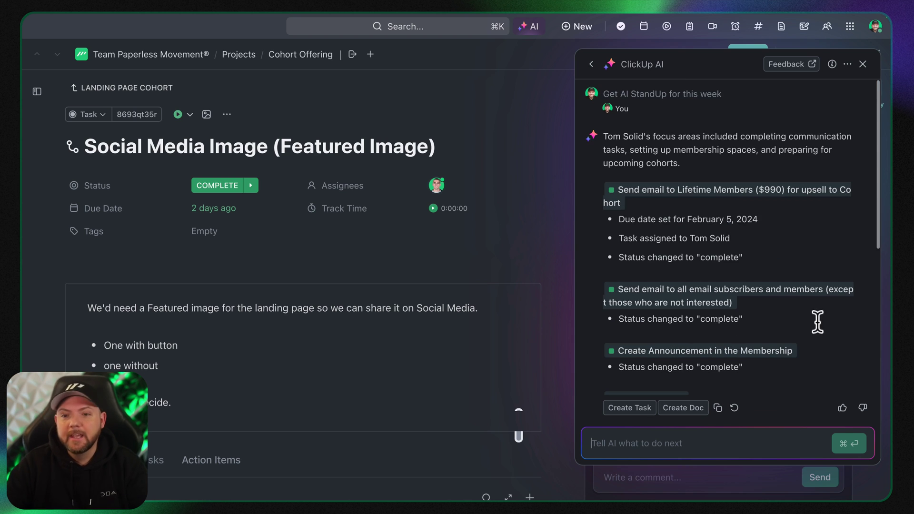
{"action": "left_click", "coordinate": [592, 64]}
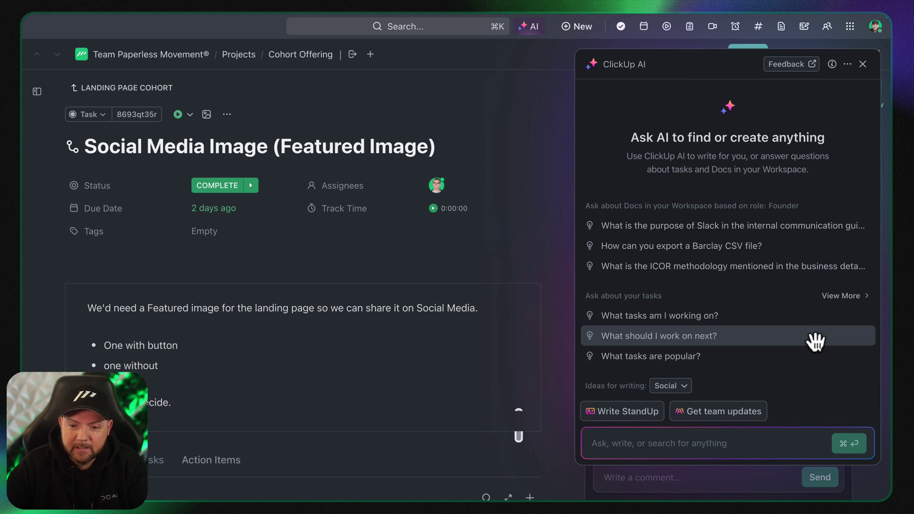
- Start a new StandUp including a teammate and set its period to Last 7 days
{"action": "left_click", "coordinate": [650, 413]}
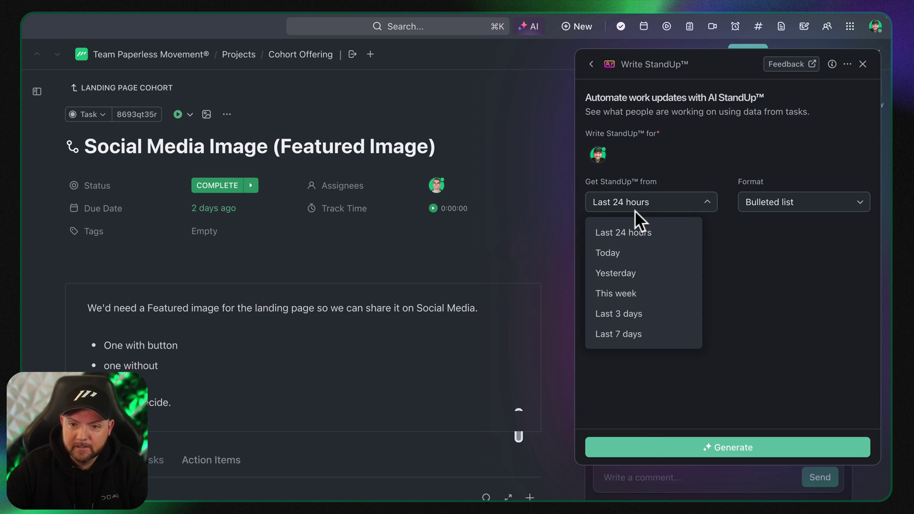
{"action": "left_click", "coordinate": [603, 155]}
{"action": "left_click", "coordinate": [604, 161]}
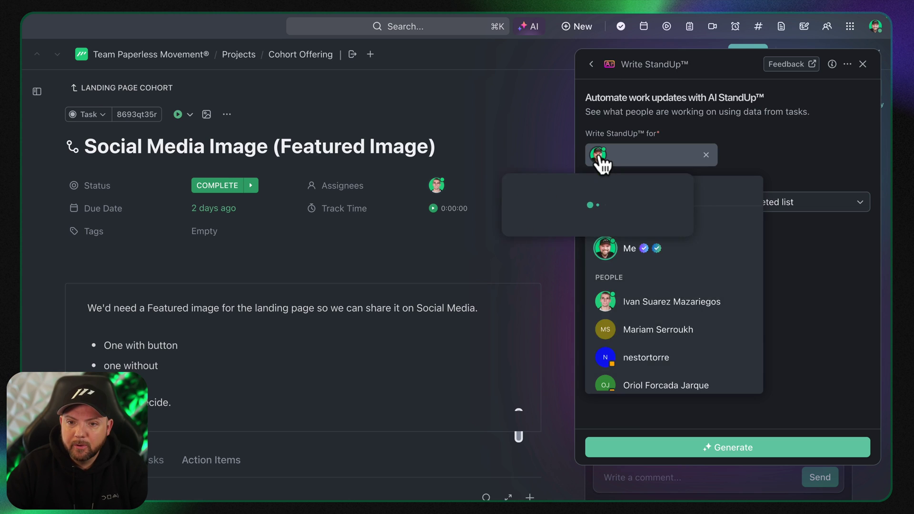
{"action": "left_click", "coordinate": [619, 303]}
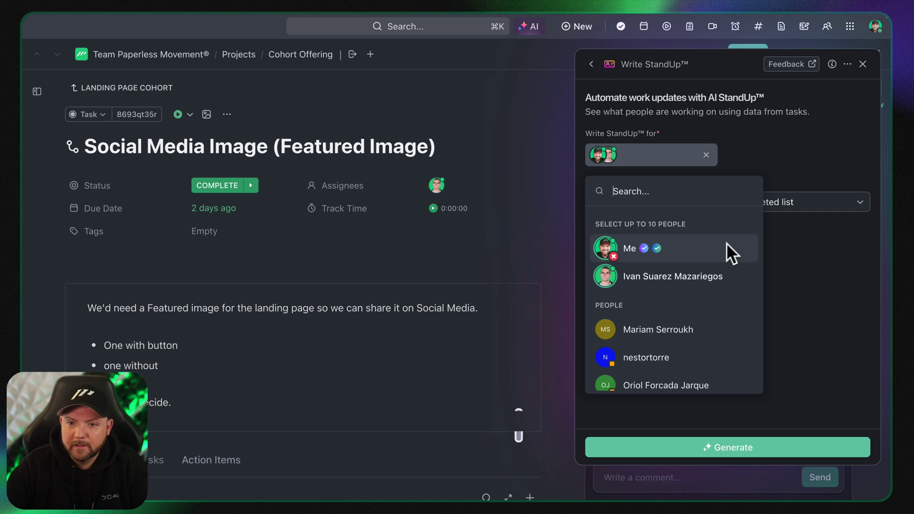
{"action": "left_click", "coordinate": [598, 148]}
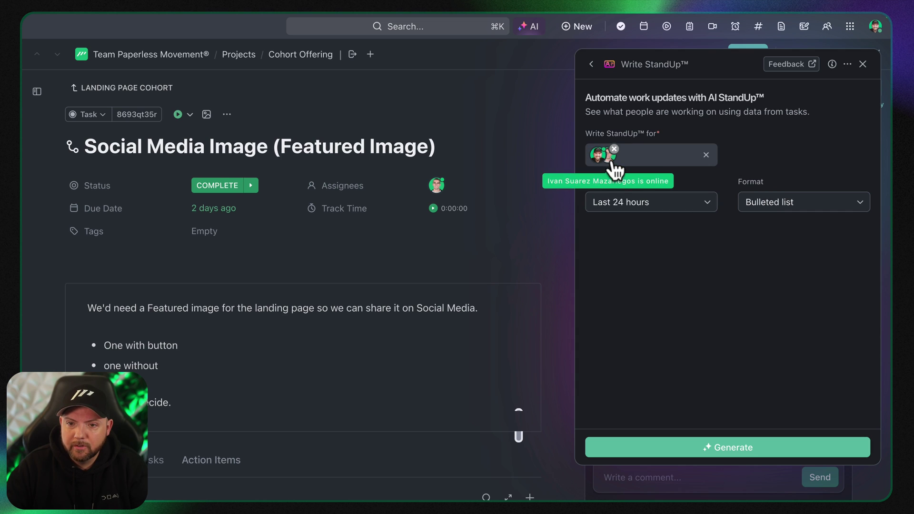
{"action": "left_click", "coordinate": [662, 205]}
{"action": "left_click", "coordinate": [658, 315]}
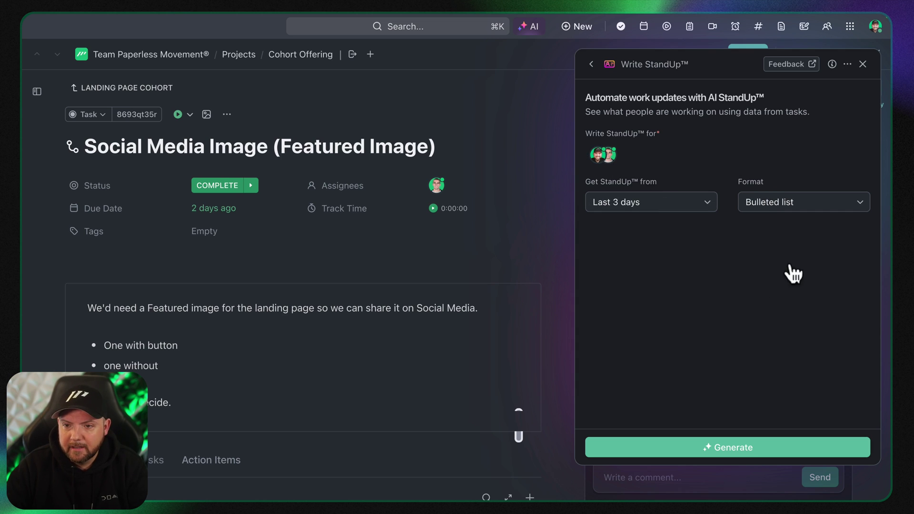
{"action": "left_click", "coordinate": [679, 219]}
{"action": "left_click", "coordinate": [641, 336]}
- Choose the Short format, generate the seven-day StandUp, and close ClickUp AI
{"action": "left_click", "coordinate": [781, 213]}
{"action": "left_click", "coordinate": [767, 305]}
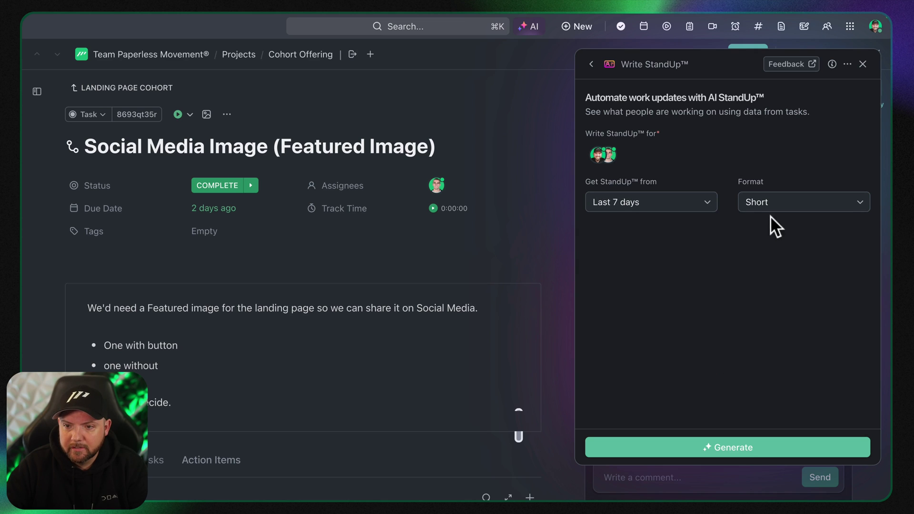
{"action": "left_click", "coordinate": [733, 450]}
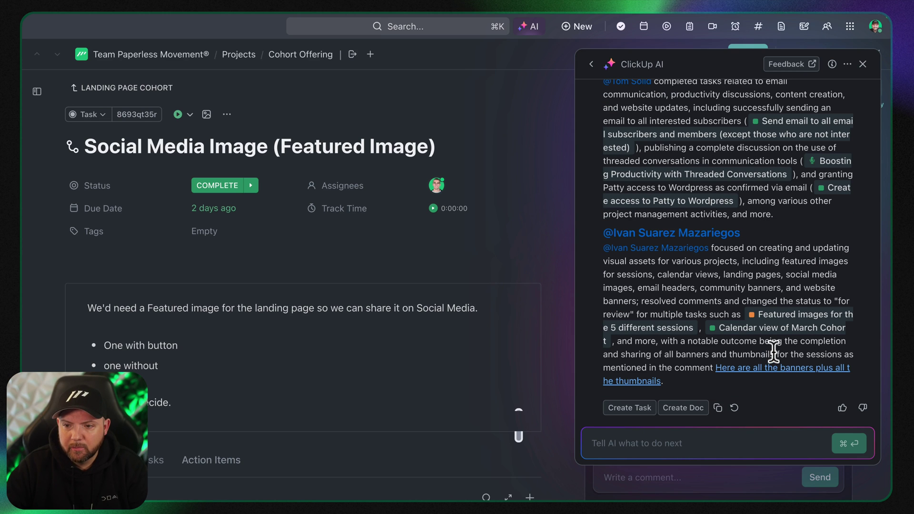
{"action": "scroll", "coordinate": [721, 349], "scroll_direction": "up", "scroll_amount": 3}
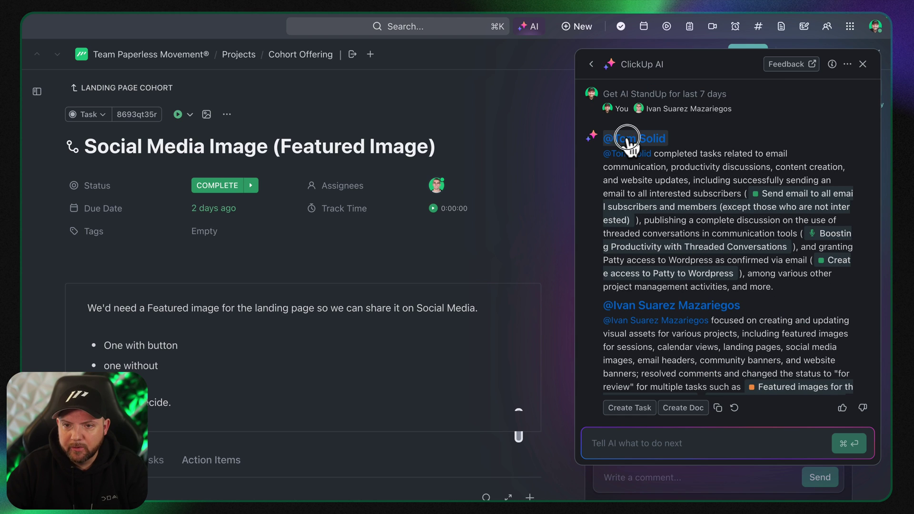
{"action": "key", "text": "Escape"}
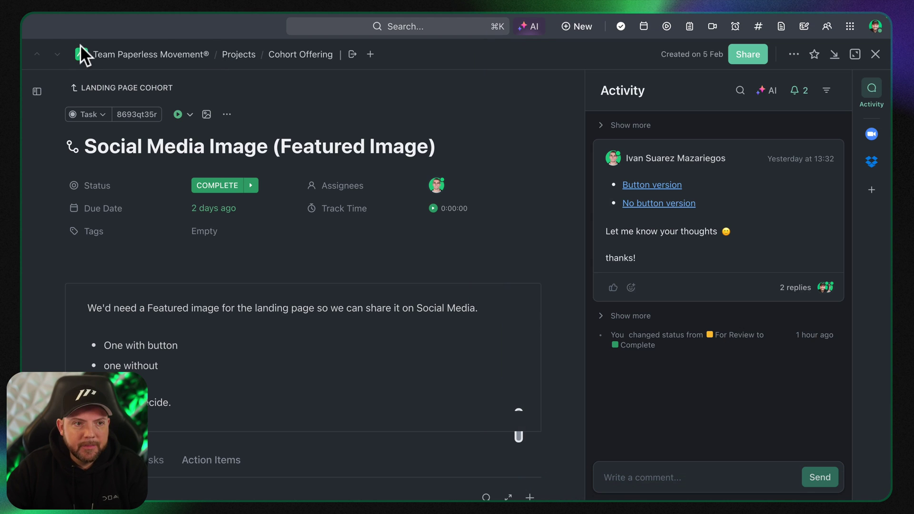
- Close the task view and go to the Home dashboard
{"action": "left_click", "coordinate": [875, 54]}
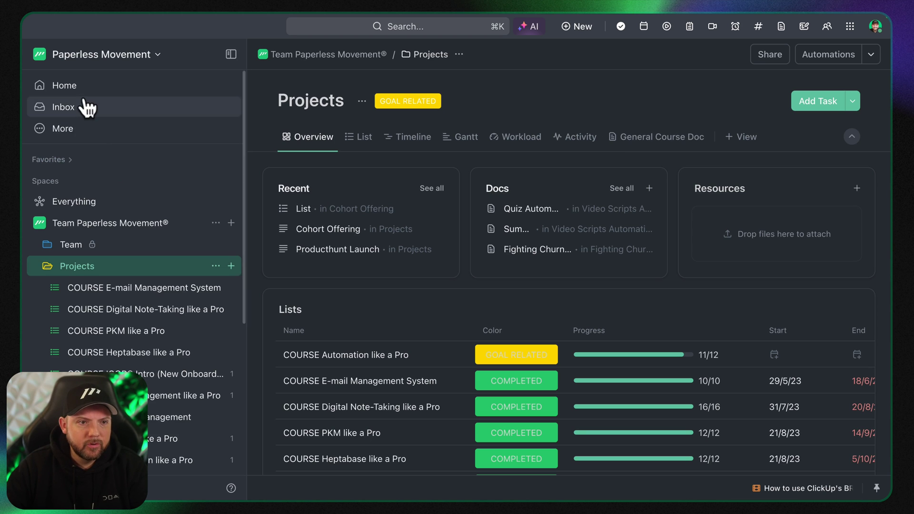
{"action": "left_click", "coordinate": [78, 85]}
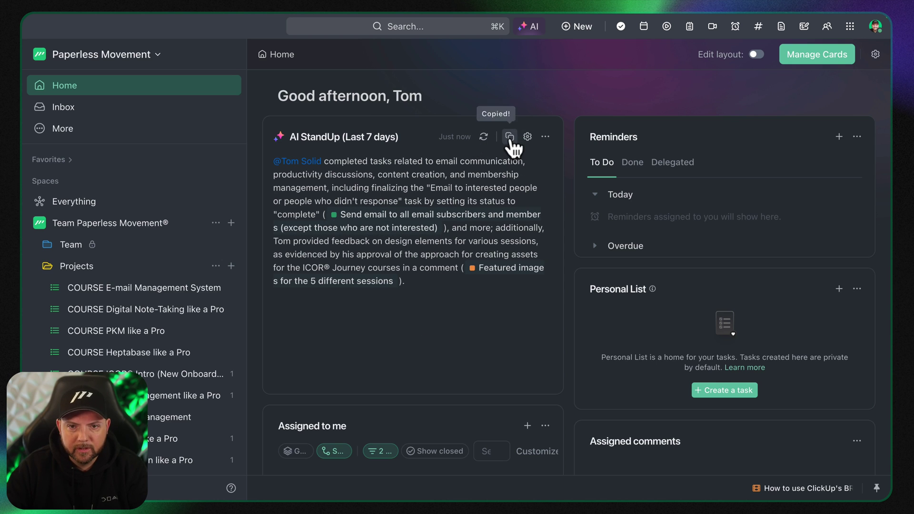
- Set the Home AI StandUp card to This week with Bulleted list format and update it
{"action": "left_click", "coordinate": [527, 137]}
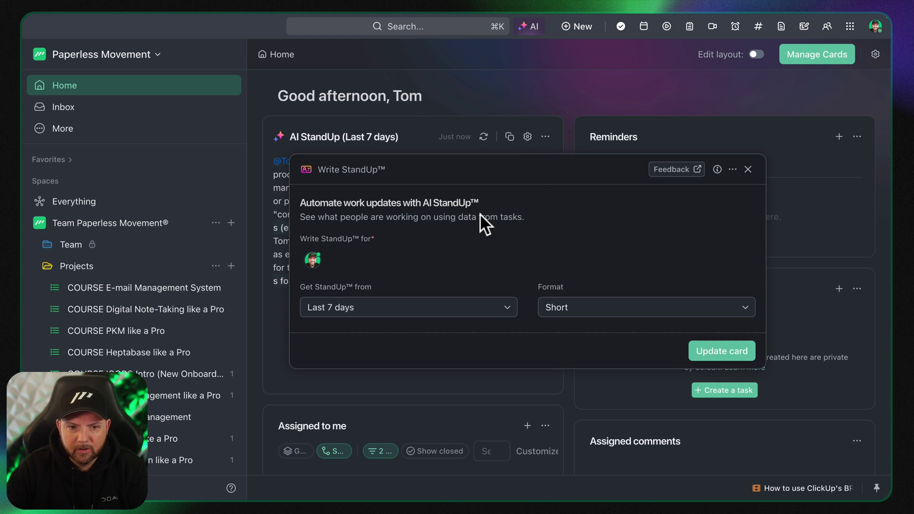
{"action": "left_click", "coordinate": [454, 312]}
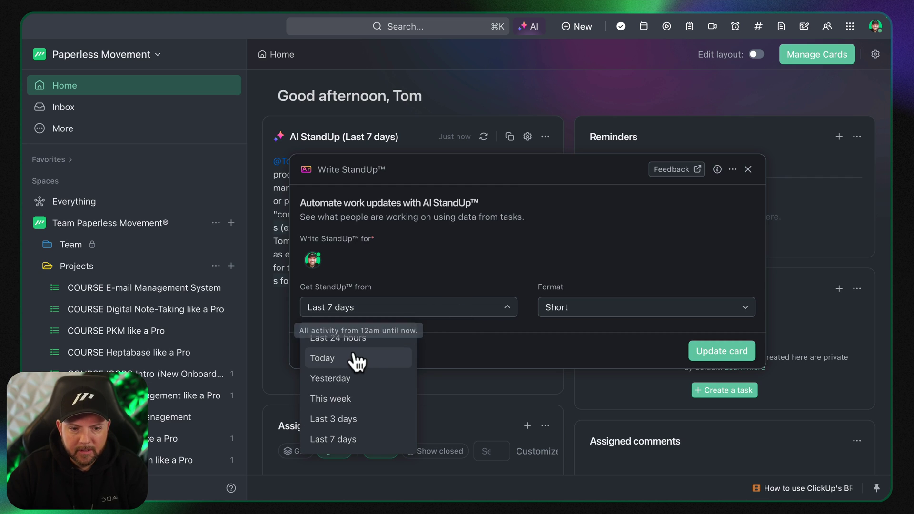
{"action": "left_click", "coordinate": [353, 398]}
{"action": "left_click", "coordinate": [604, 309]}
{"action": "left_click", "coordinate": [612, 337]}
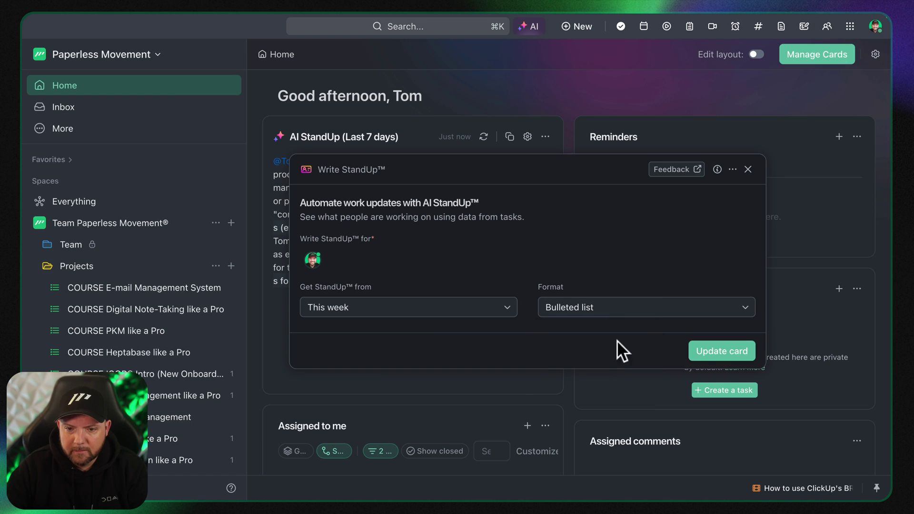
{"action": "left_click", "coordinate": [721, 351]}
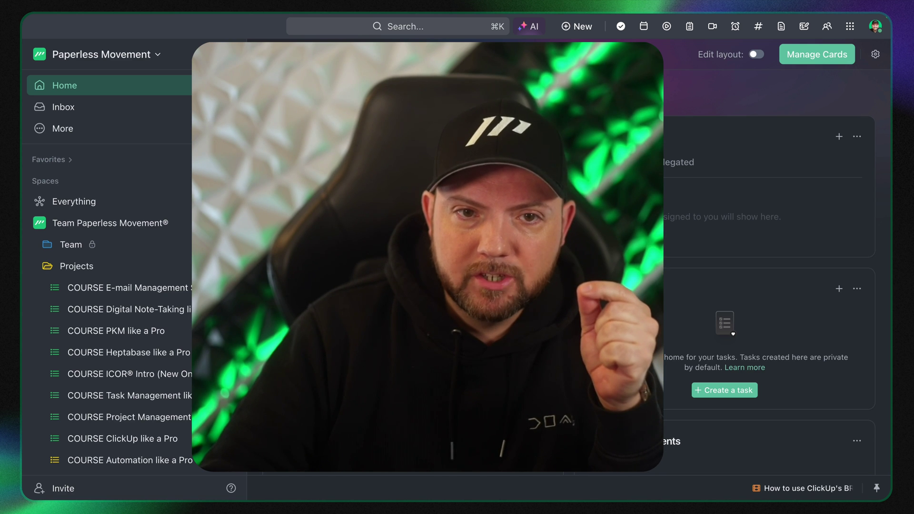
- Preview the Lifetime Members upsell email and plan-and-pricing tasks listed in the StandUp card
{"action": "left_click", "coordinate": [433, 241]}
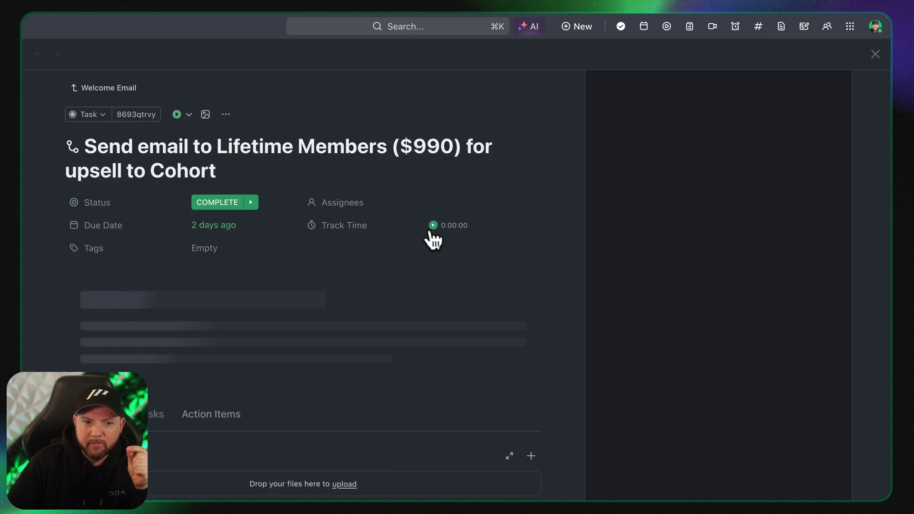
{"action": "left_click", "coordinate": [875, 54]}
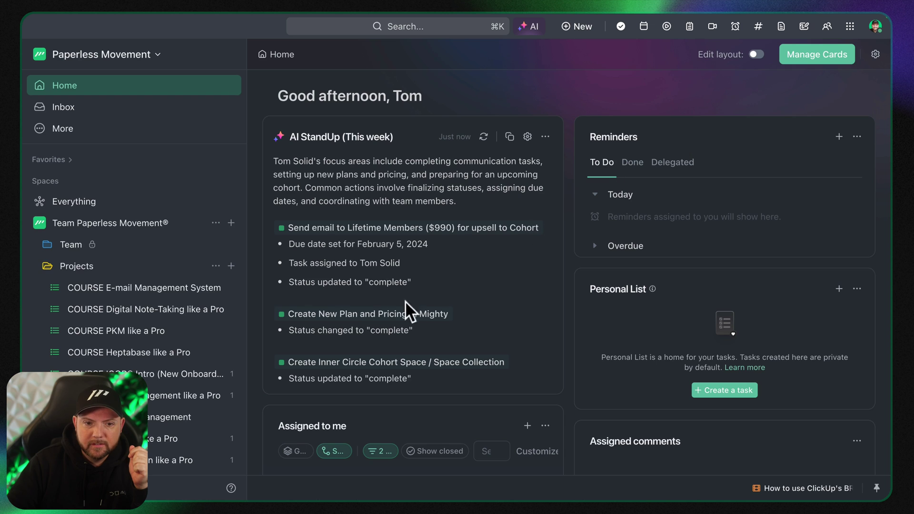
{"action": "left_click", "coordinate": [403, 314]}
{"action": "left_click", "coordinate": [818, 29]}
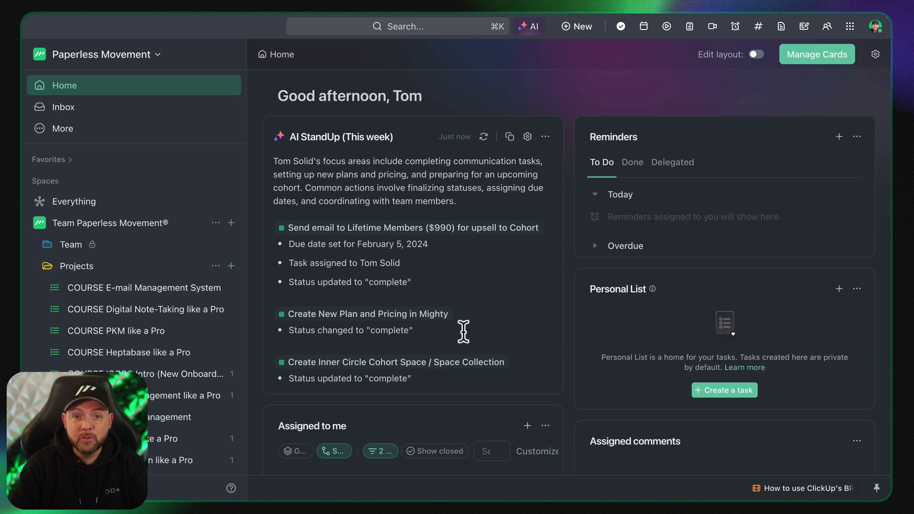
- Ask ClickUp AI 'What are our communication guidelines?'
{"action": "key", "text": "super+j"}
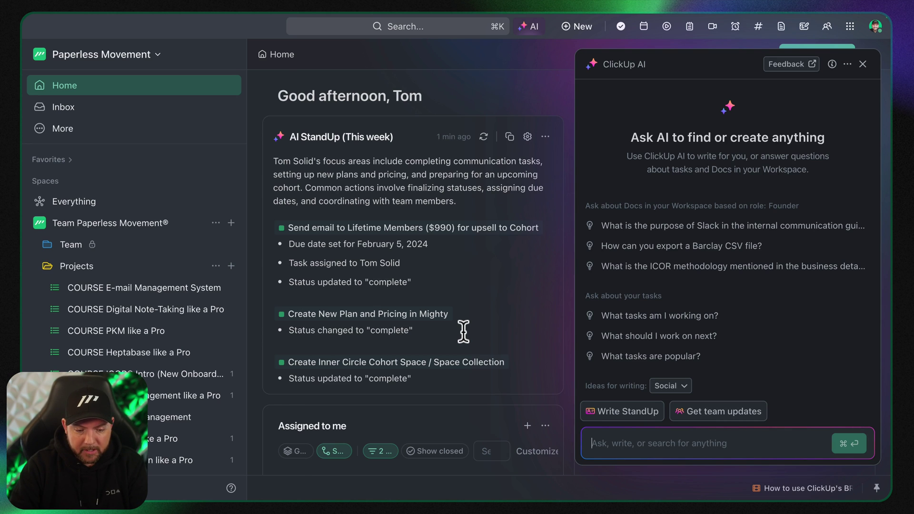
{"action": "type", "text": "What are "}
{"action": "type", "text": "our communication guide"}
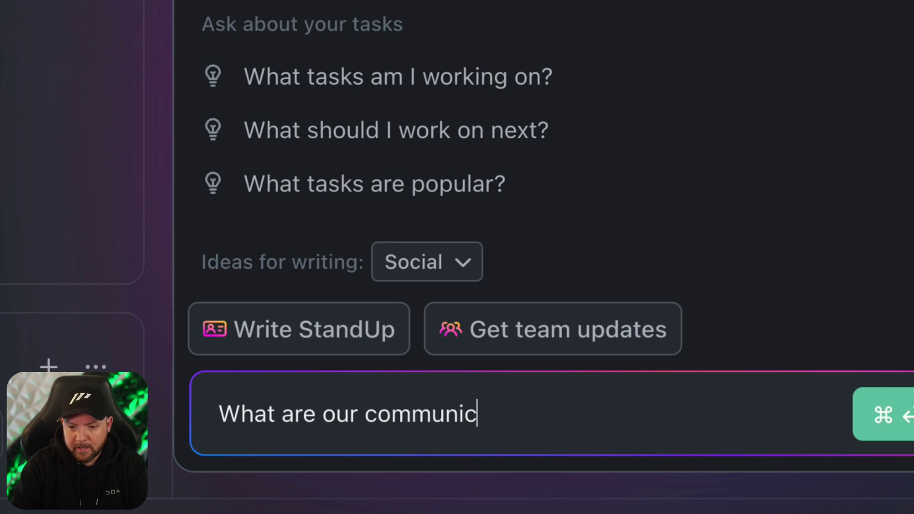
{"action": "type", "text": "lines?"}
{"action": "key", "text": "super+Return"}
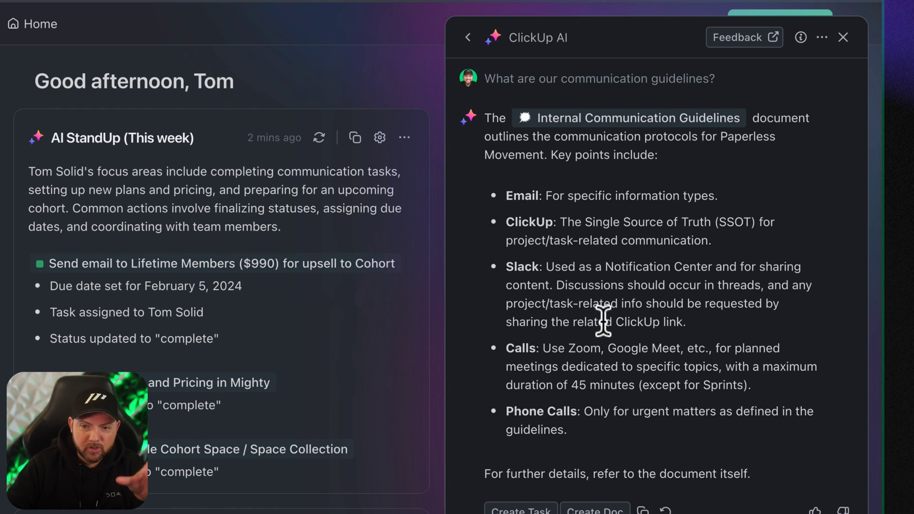
- Open the Internal Communication Guidelines doc cited in the AI answer
{"action": "left_click_drag", "start_coordinate": [598, 321], "coordinate": [669, 321]}
{"action": "left_click", "coordinate": [674, 356]}
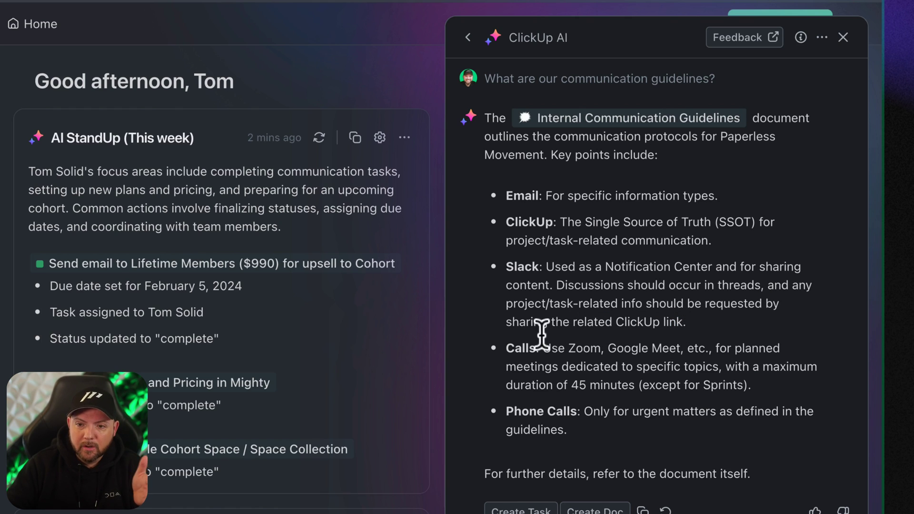
{"action": "left_click", "coordinate": [585, 119]}
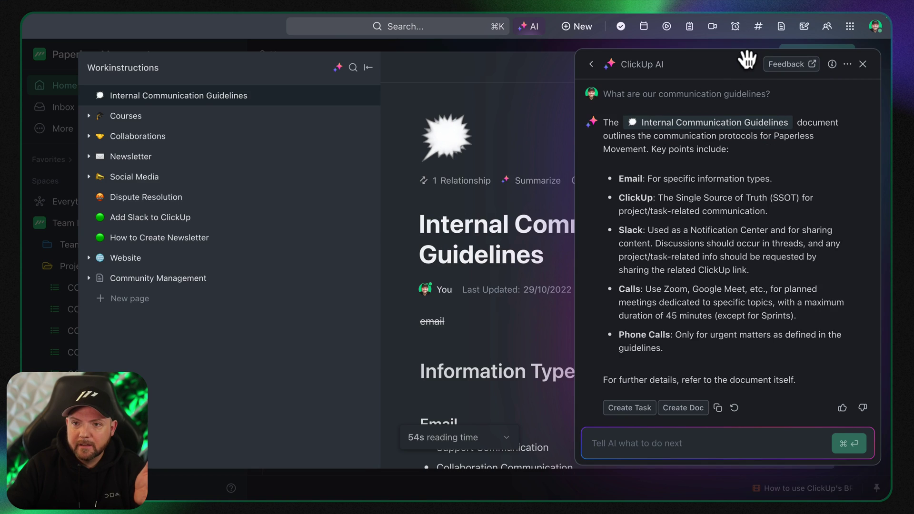
- Skim the Internal Communication Guidelines doc, close it, and move the AI answer back right
{"action": "left_click_drag", "start_coordinate": [680, 28], "coordinate": [199, 73]}
{"action": "scroll", "coordinate": [752, 338], "scroll_direction": "down", "scroll_amount": 15}
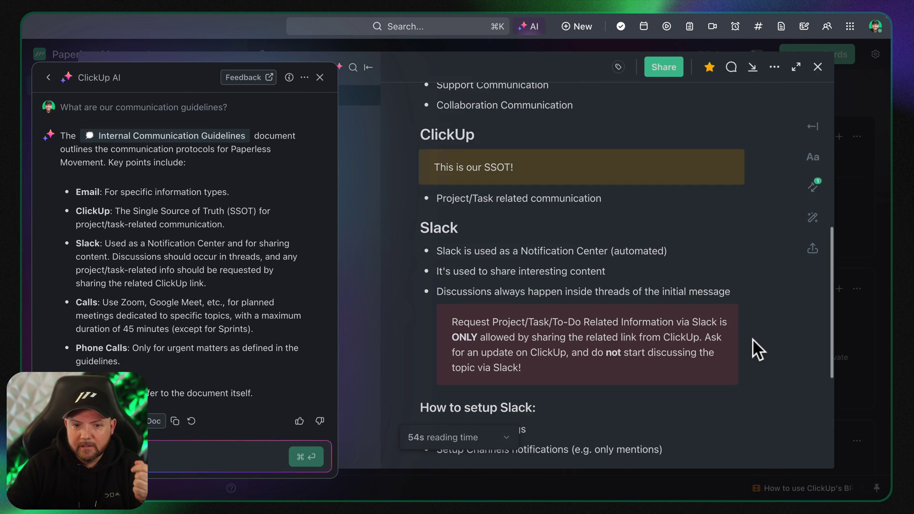
{"action": "scroll", "coordinate": [752, 339], "scroll_direction": "up", "scroll_amount": 15}
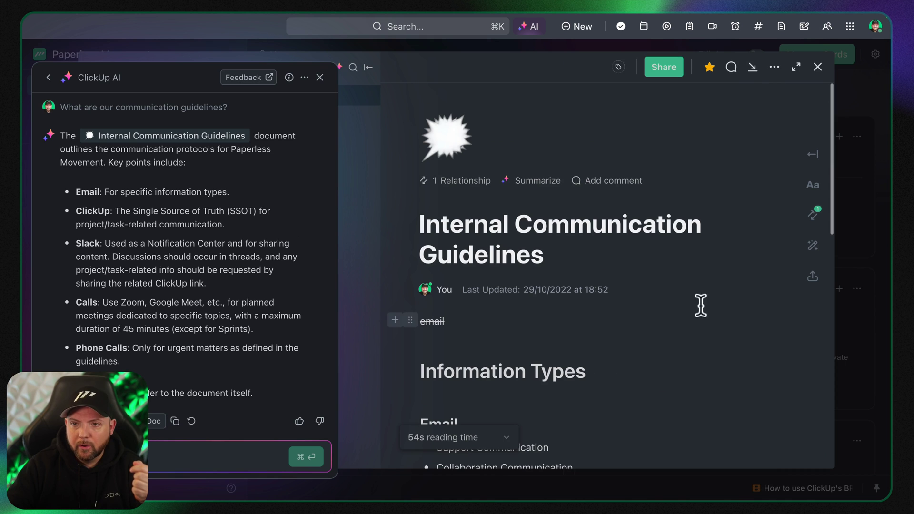
{"action": "left_click", "coordinate": [817, 67]}
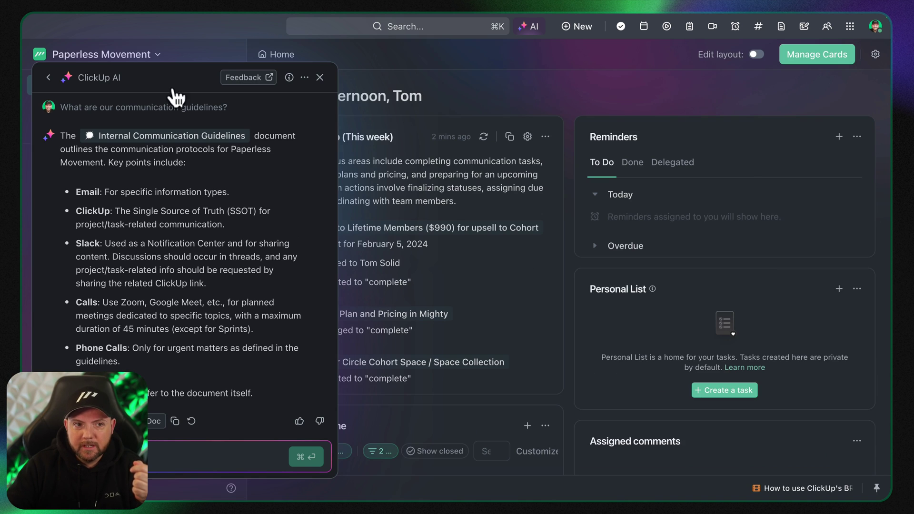
{"action": "left_click_drag", "start_coordinate": [180, 81], "coordinate": [640, 88]}
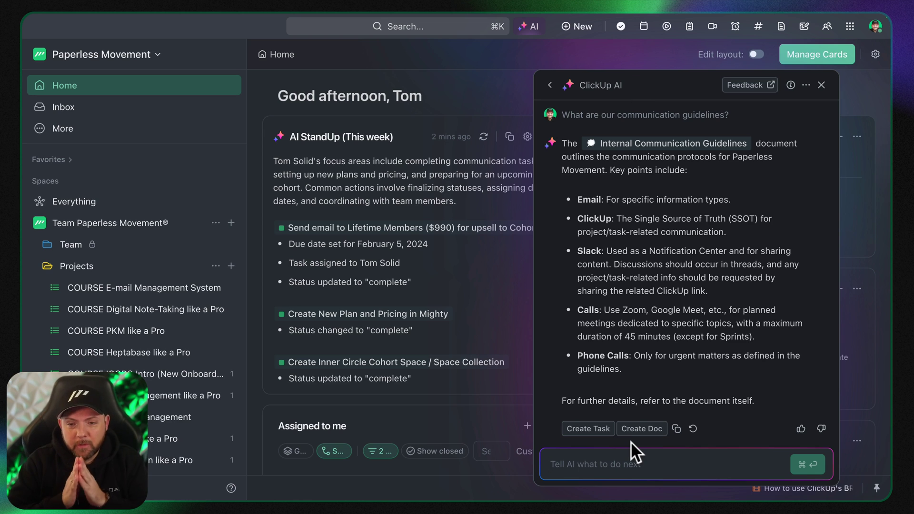
- Collapse Projects, expand Team and open the Meeting Summaries list
{"action": "left_click", "coordinate": [47, 266]}
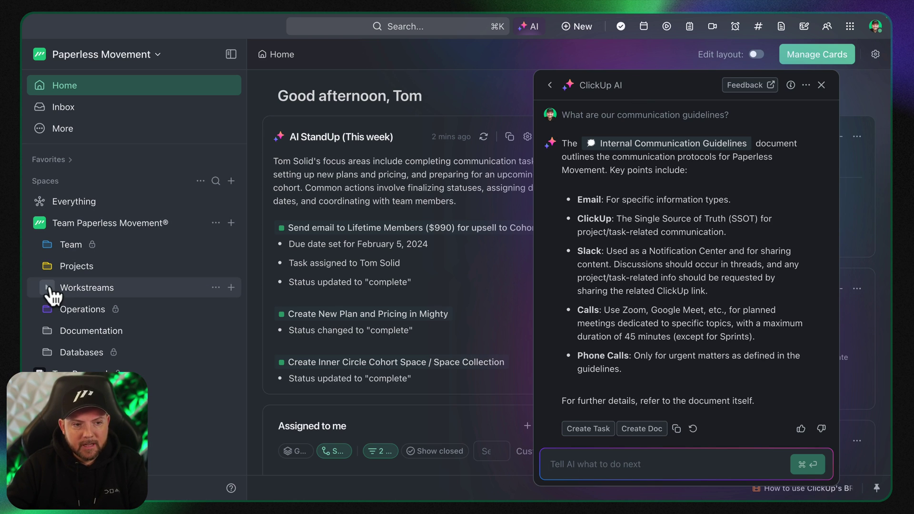
{"action": "left_click", "coordinate": [47, 245]}
{"action": "left_click", "coordinate": [112, 310]}
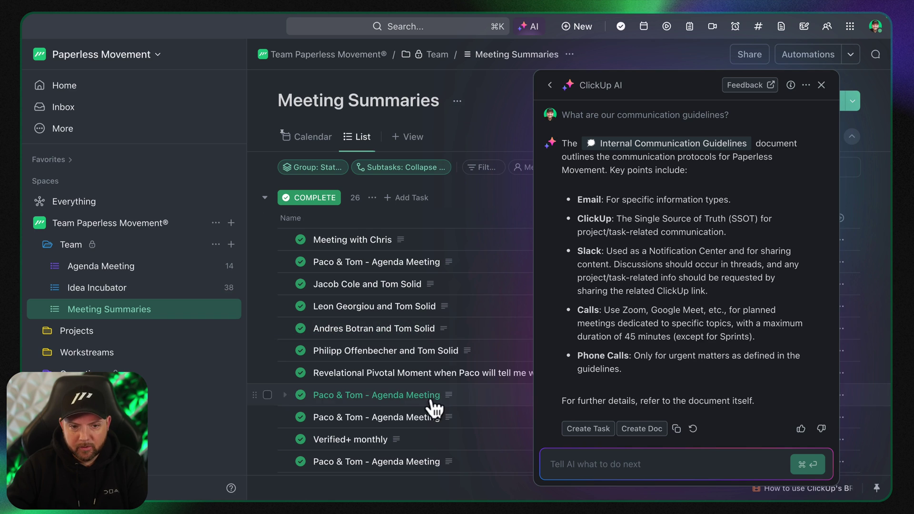
{"action": "scroll", "coordinate": [443, 384], "scroll_direction": "down", "scroll_amount": 5}
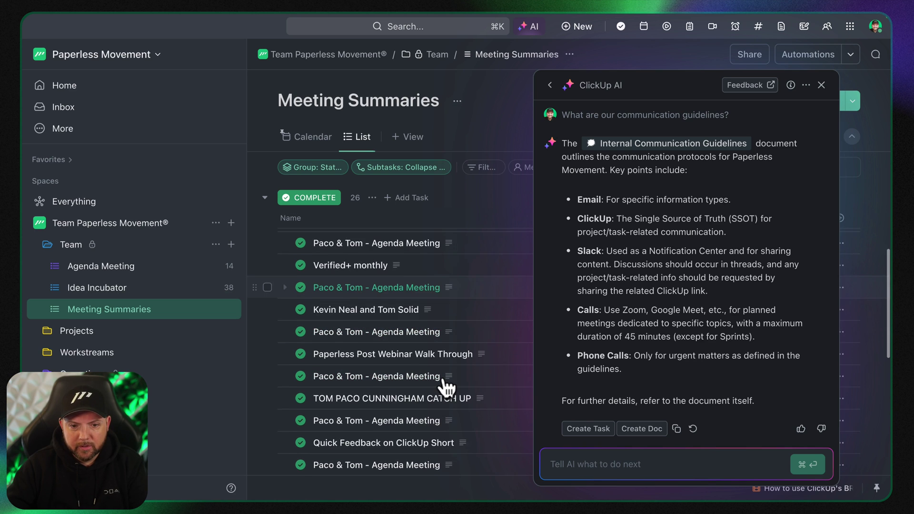
{"action": "scroll", "coordinate": [445, 387], "scroll_direction": "up", "scroll_amount": 5}
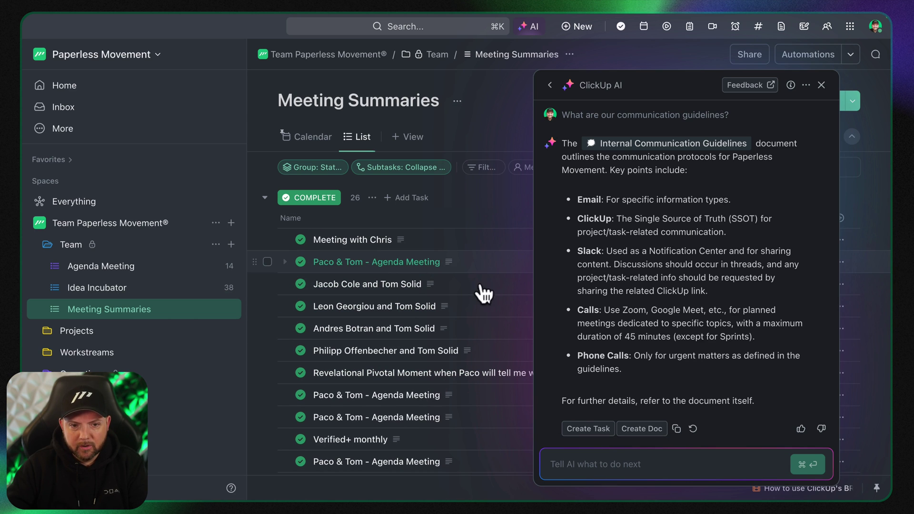
- Read the full Paco & Tom - Agenda Meeting summary, then close the task
{"action": "left_click", "coordinate": [428, 261]}
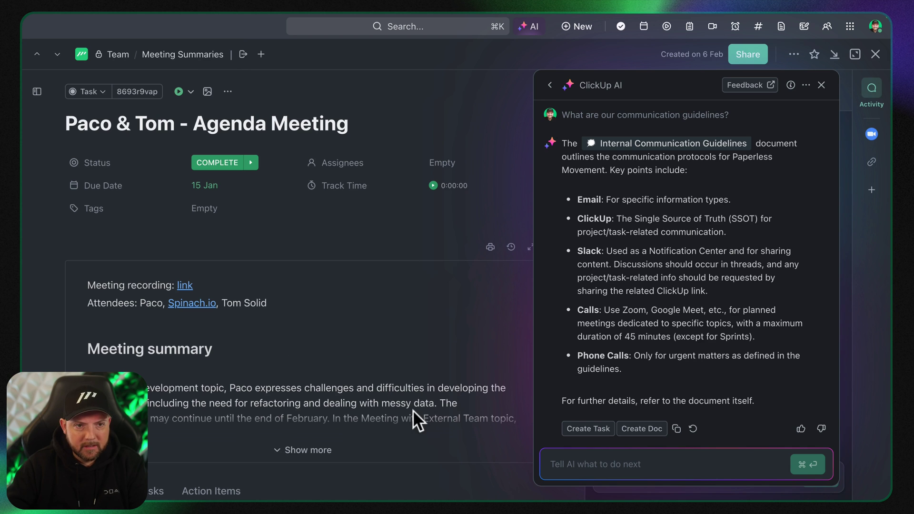
{"action": "left_click", "coordinate": [326, 448]}
{"action": "scroll", "coordinate": [408, 381], "scroll_direction": "down", "scroll_amount": 10}
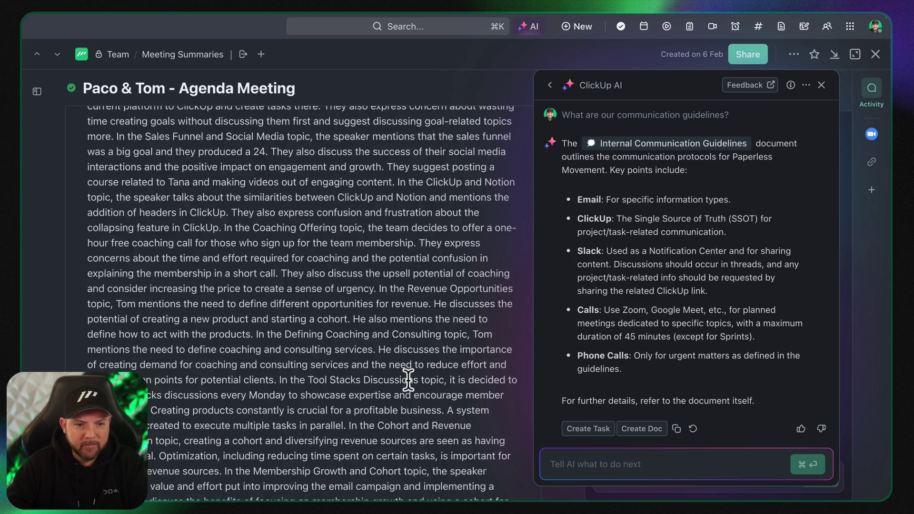
{"action": "scroll", "coordinate": [408, 381], "scroll_direction": "down", "scroll_amount": 15}
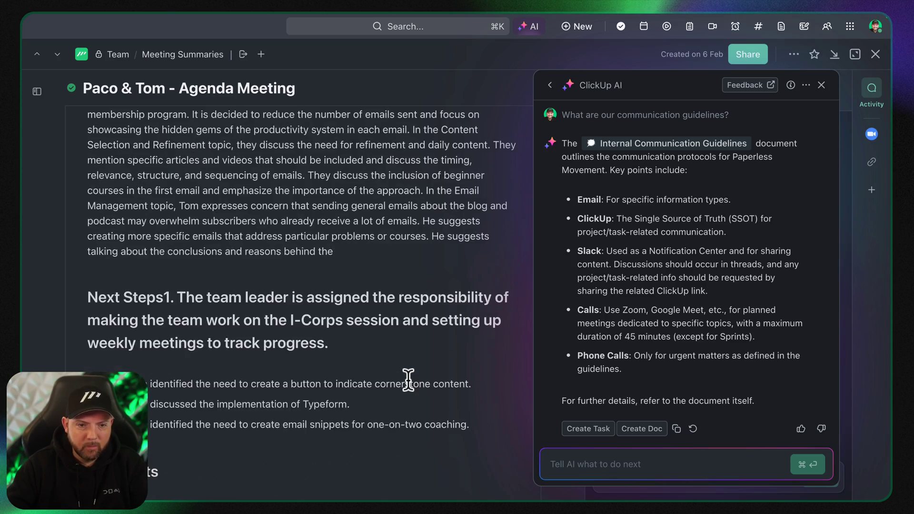
{"action": "scroll", "coordinate": [408, 381], "scroll_direction": "down", "scroll_amount": 15}
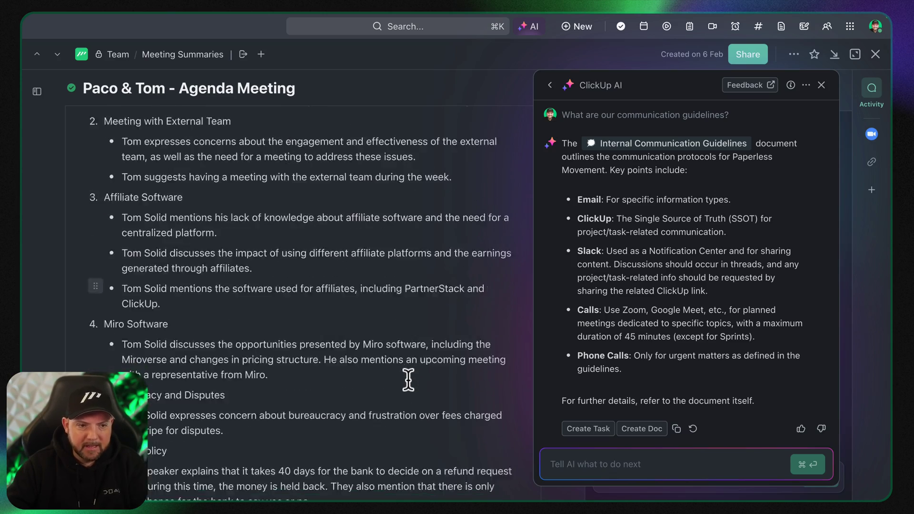
{"action": "scroll", "coordinate": [408, 381], "scroll_direction": "up", "scroll_amount": 20}
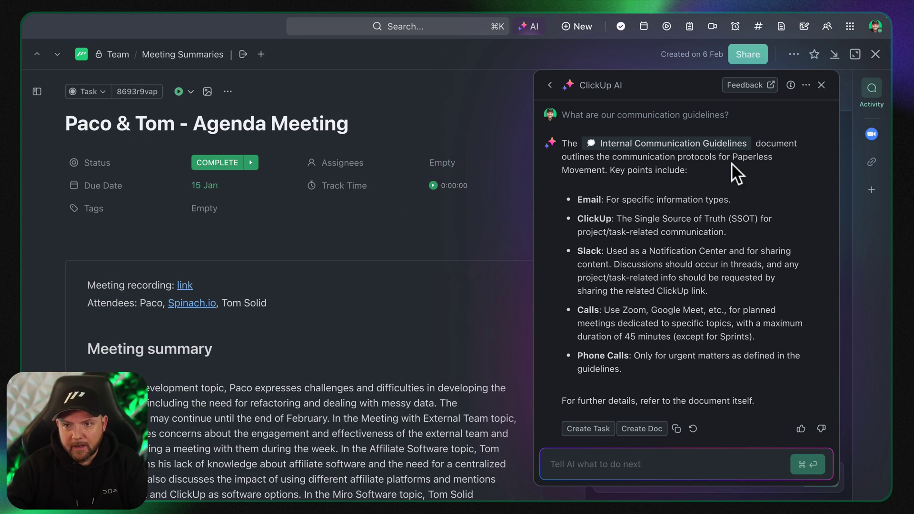
{"action": "left_click", "coordinate": [875, 54]}
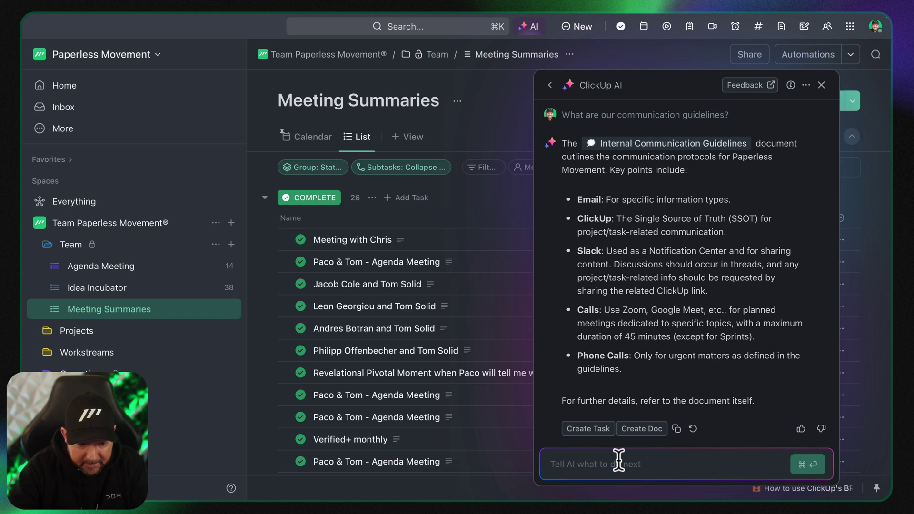
- Ask ClickUp AI for the outcome of the recent Paco & Tom - Agenda Meeting
{"action": "type", "text": "what's the outcome of our recent Paco"}
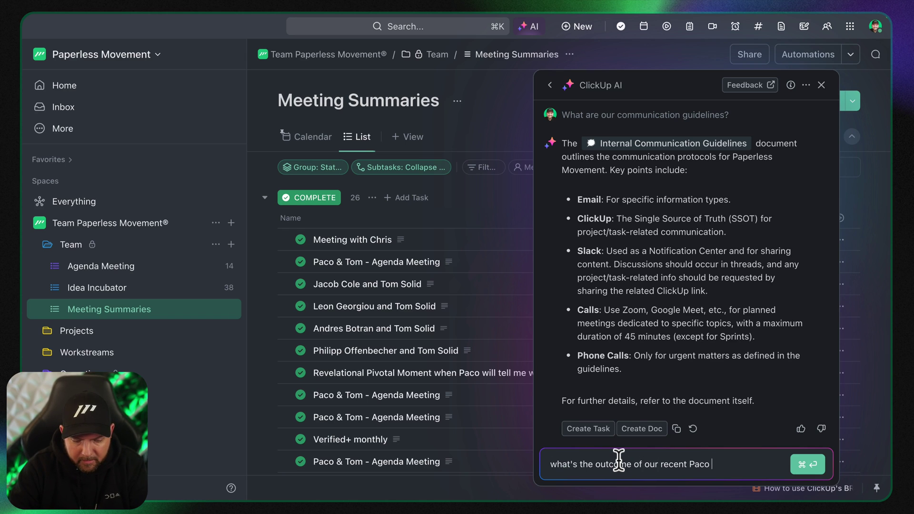
{"action": "type", "text": " & Tom - AGend"}
{"action": "key", "text": "BackSpace"}
{"action": "key", "text": "BackSpace"}
{"action": "key", "text": "BackSpace"}
{"action": "key", "text": "BackSpace"}
{"action": "type", "text": "genda Meeting"}
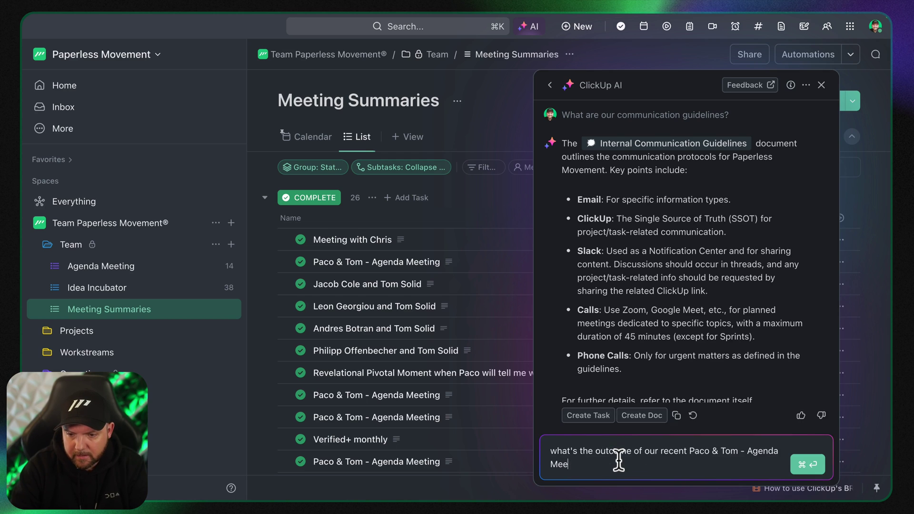
{"action": "key", "text": "Return"}
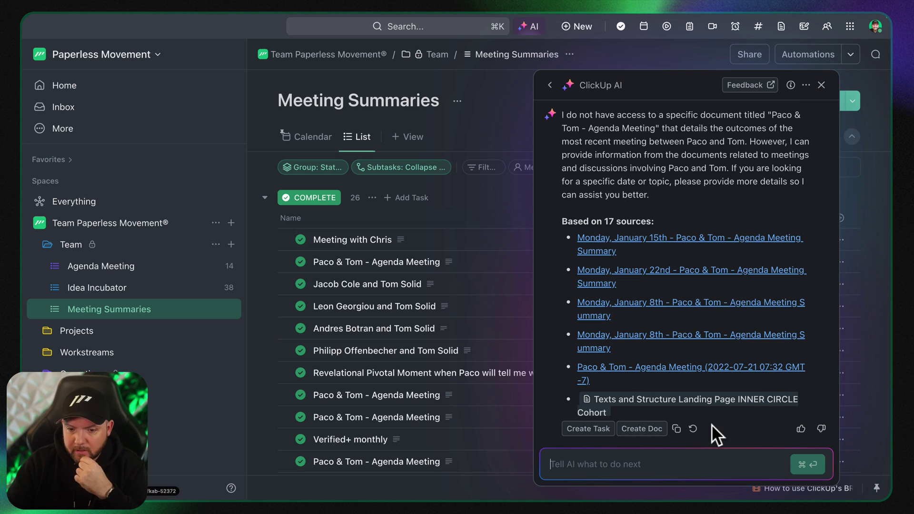
- Ask 'Any information about ERP Development?' and open the cited Paco & Tom - Agenda Meeting task
{"action": "type", "text": "A"}
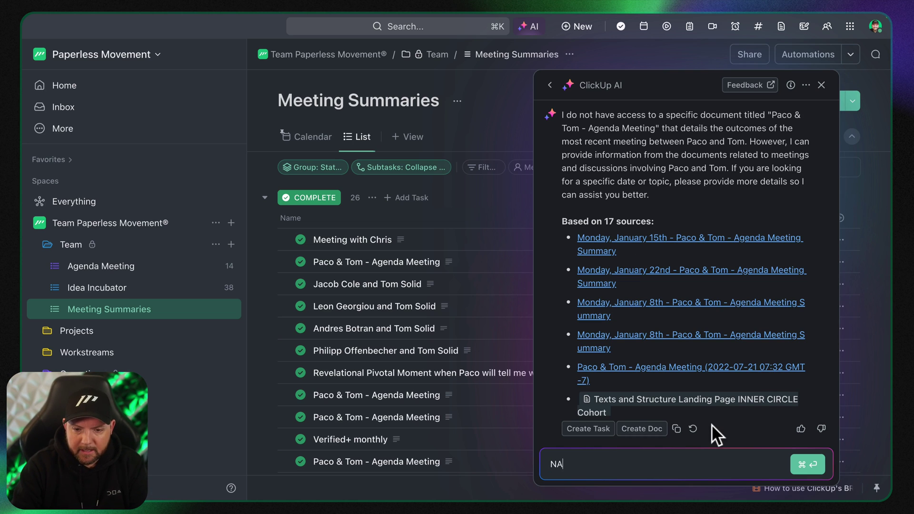
{"action": "type", "text": "ny information about ERP Development."}
{"action": "key", "text": "BackSpace"}
{"action": "type", "text": "?"}
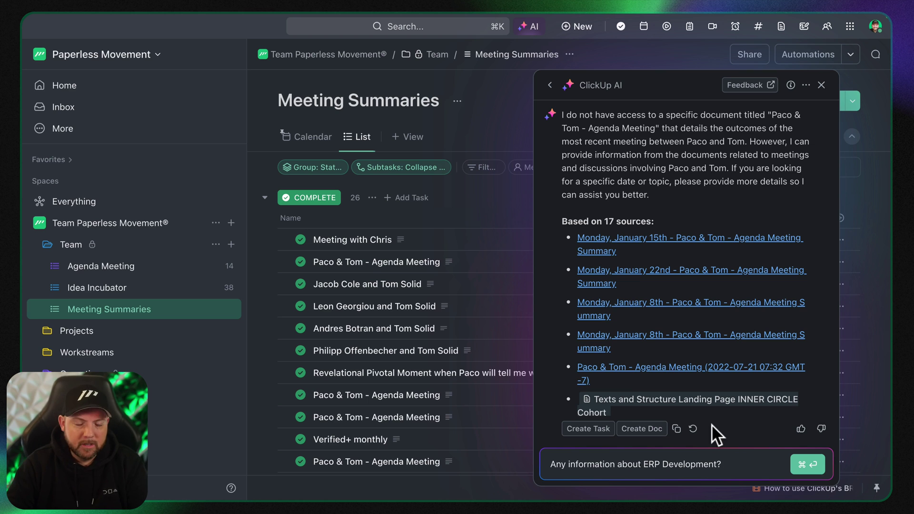
{"action": "key", "text": "Return"}
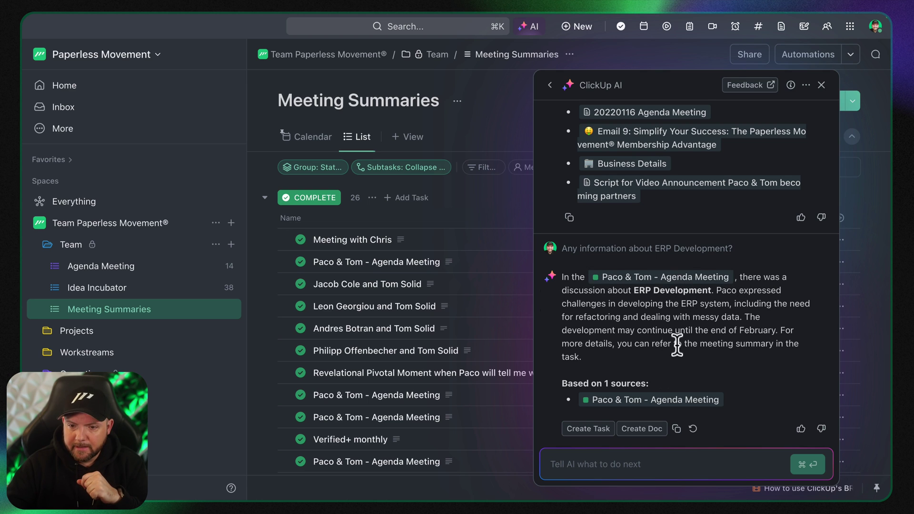
{"action": "left_click", "coordinate": [681, 281]}
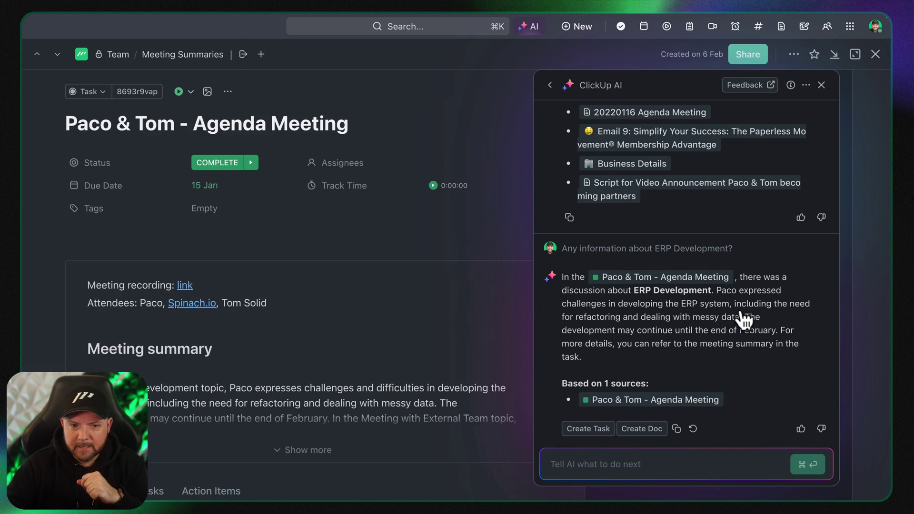
{"action": "left_click", "coordinate": [875, 54]}
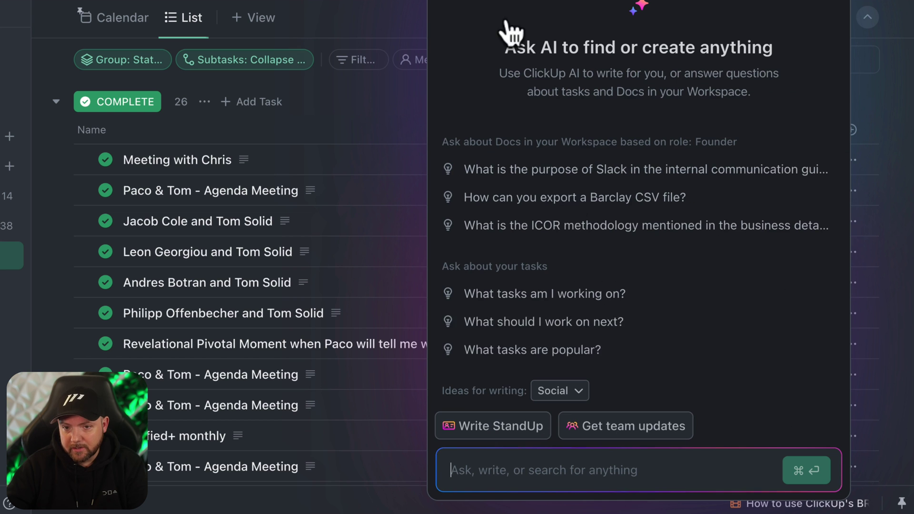
{"action": "left_click", "coordinate": [551, 468]}
{"action": "type", "text": "what was the t"}
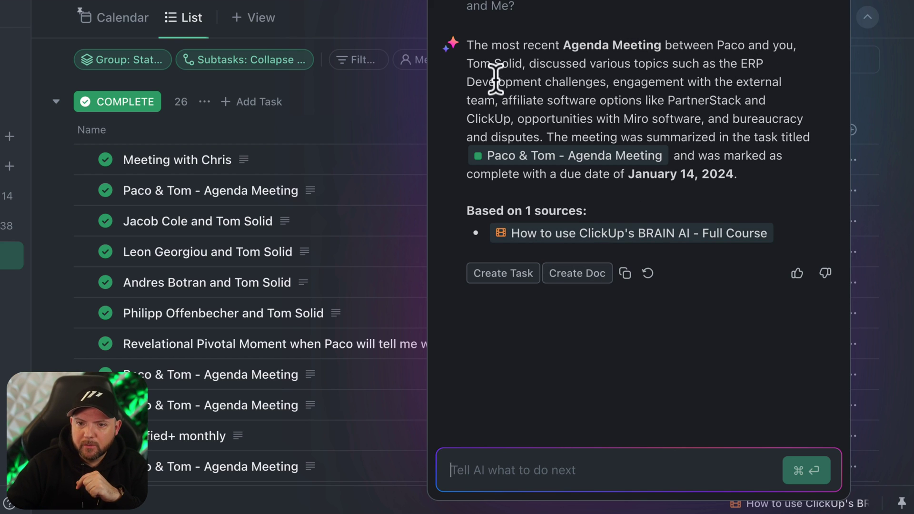
{"action": "left_click_drag", "start_coordinate": [493, 63], "coordinate": [513, 64]}
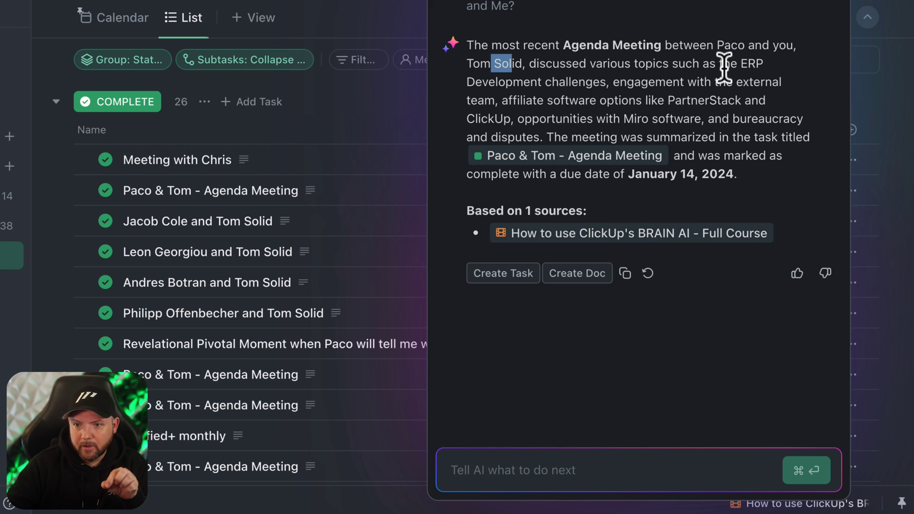
{"action": "left_click_drag", "start_coordinate": [723, 67], "coordinate": [771, 106]}
{"action": "left_click", "coordinate": [770, 107]}
{"action": "left_click_drag", "start_coordinate": [674, 100], "coordinate": [603, 138]}
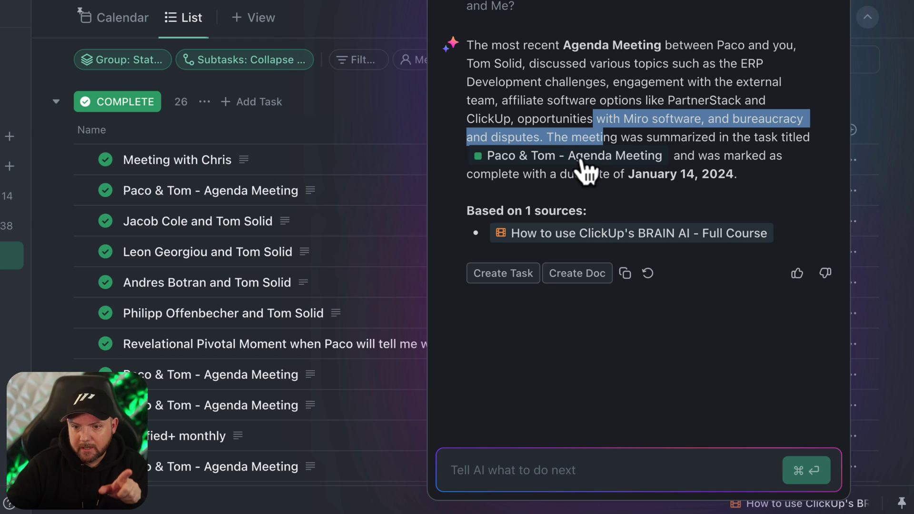
{"action": "mouse_move", "coordinate": [695, 82]}
{"action": "left_mouse_down"}
{"action": "mouse_move", "coordinate": [326, 90]}
{"action": "mouse_move", "coordinate": [696, 82]}
{"action": "left_mouse_up"}
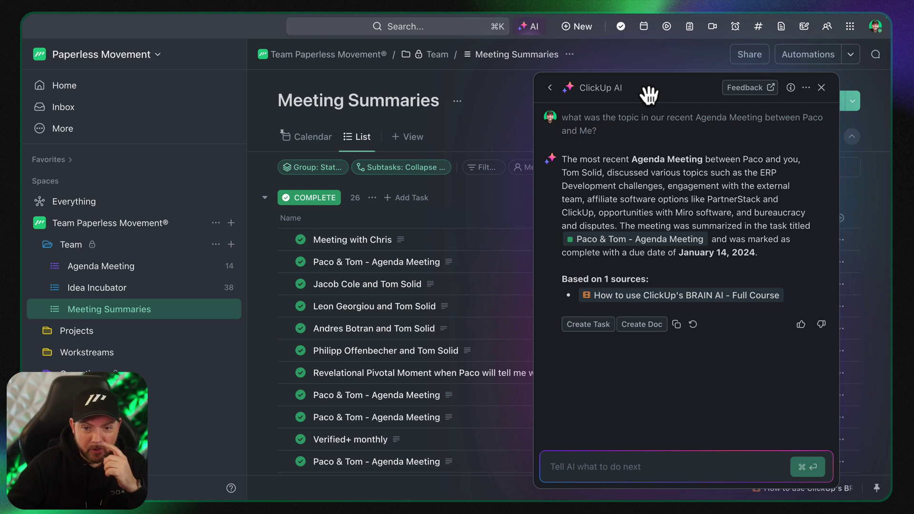
- Ask ClickUp AI 'Find my recent video I made for Youtube'
{"action": "left_click", "coordinate": [598, 470]}
{"action": "type", "text": "Find my recent vi"}
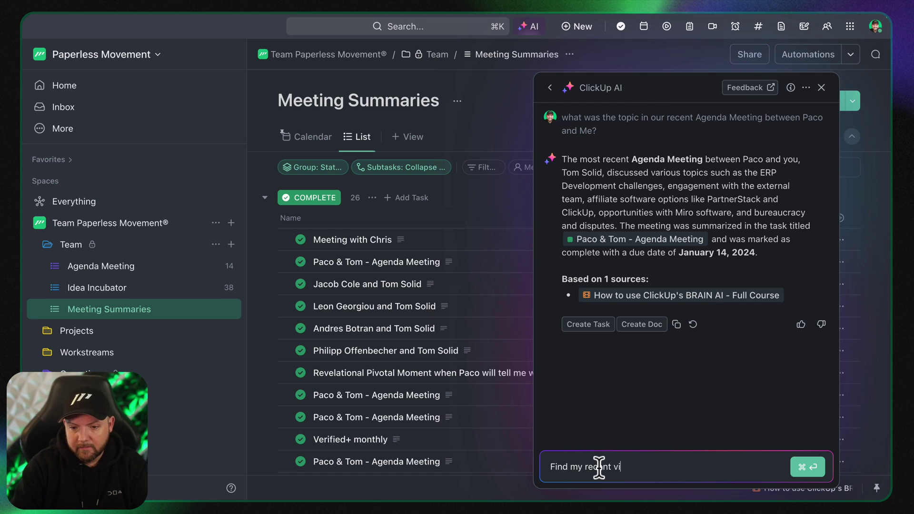
{"action": "type", "text": "deo I made for Youtube"}
{"action": "key", "text": "super+Return"}
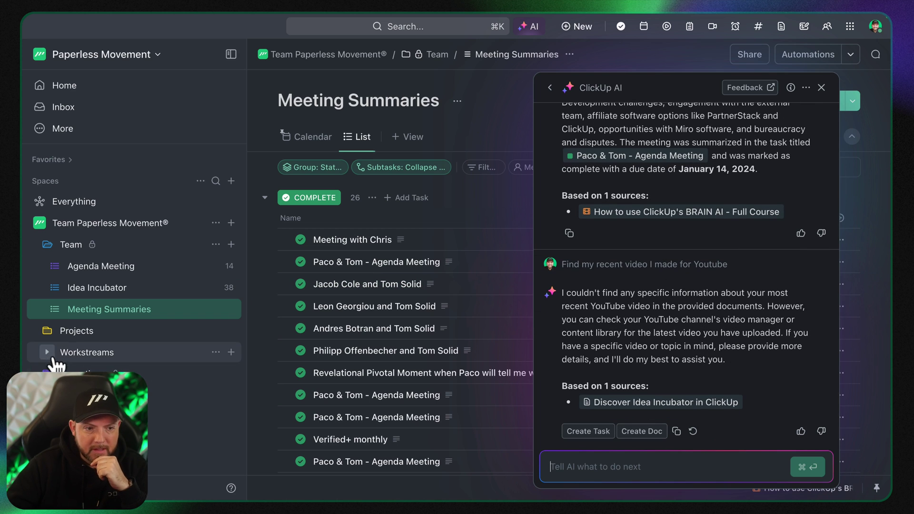
- Expand Workstreams and open the YouTube Videos list
{"action": "left_click", "coordinate": [67, 353]}
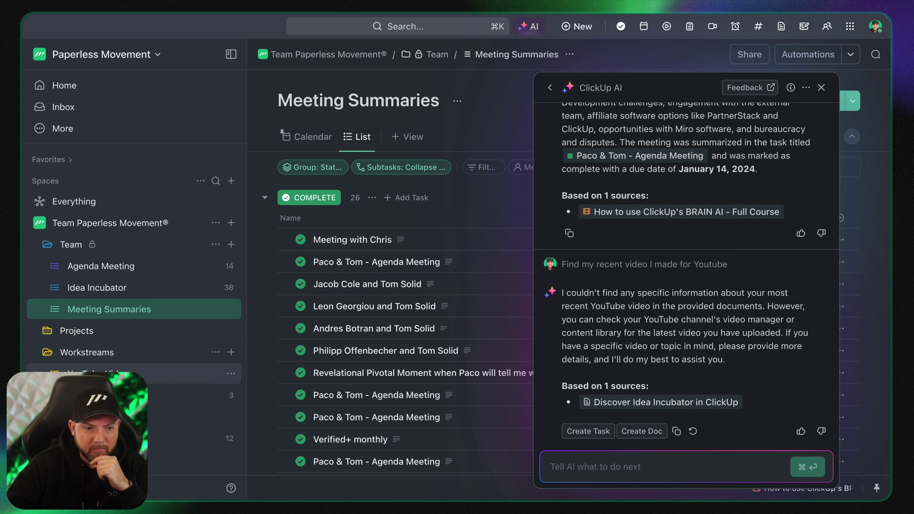
{"action": "left_click", "coordinate": [138, 364]}
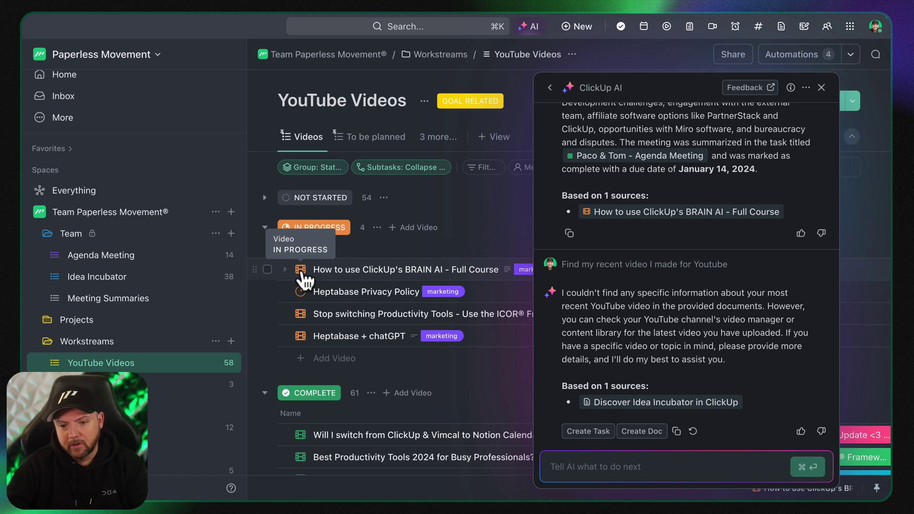
{"action": "scroll", "coordinate": [718, 343], "scroll_direction": "up", "scroll_amount": 3}
{"action": "scroll", "coordinate": [718, 345], "scroll_direction": "down", "scroll_amount": 3}
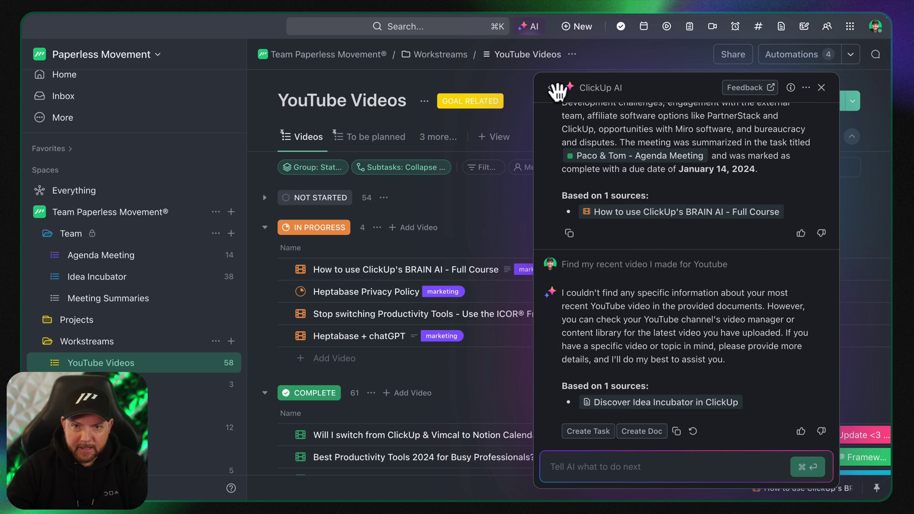
- In a new AI chat, ask for the meeting summary from the 15th January
{"action": "left_click", "coordinate": [554, 89]}
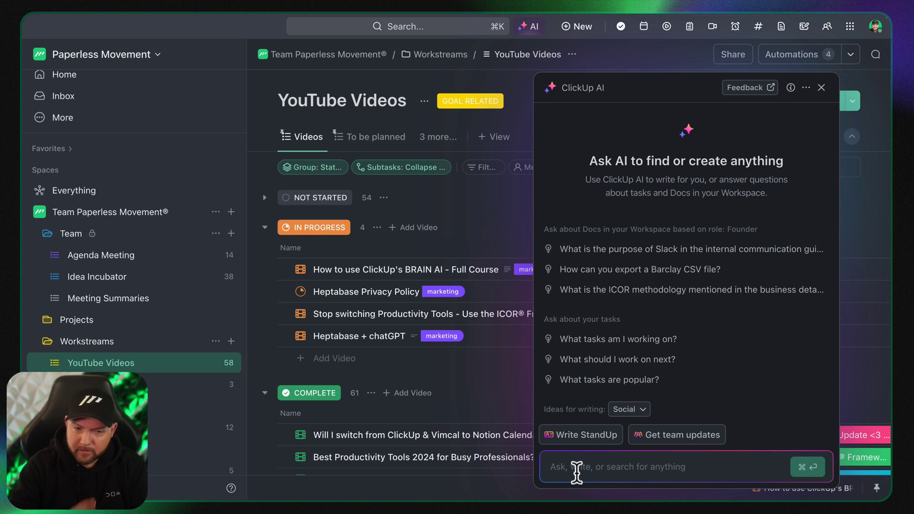
{"action": "type", "text": "Find Meet"}
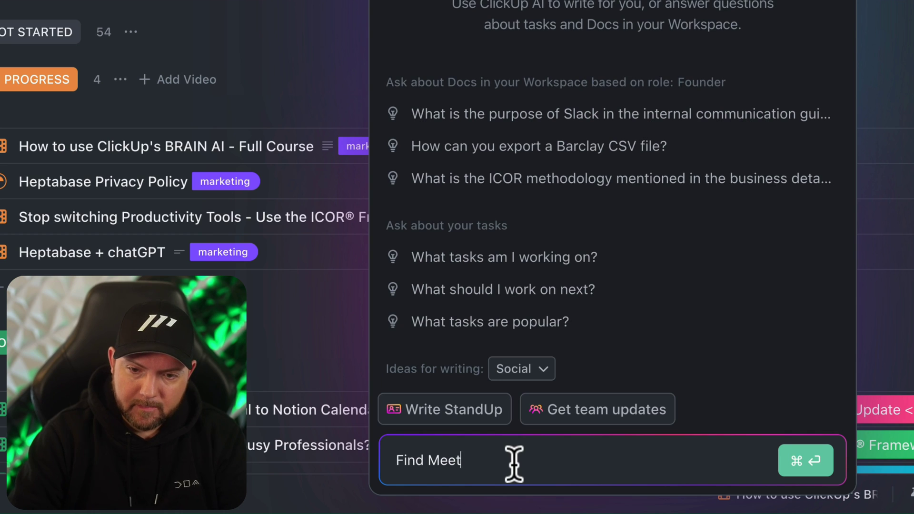
{"action": "type", "text": "ing summary between Paco and me from th"}
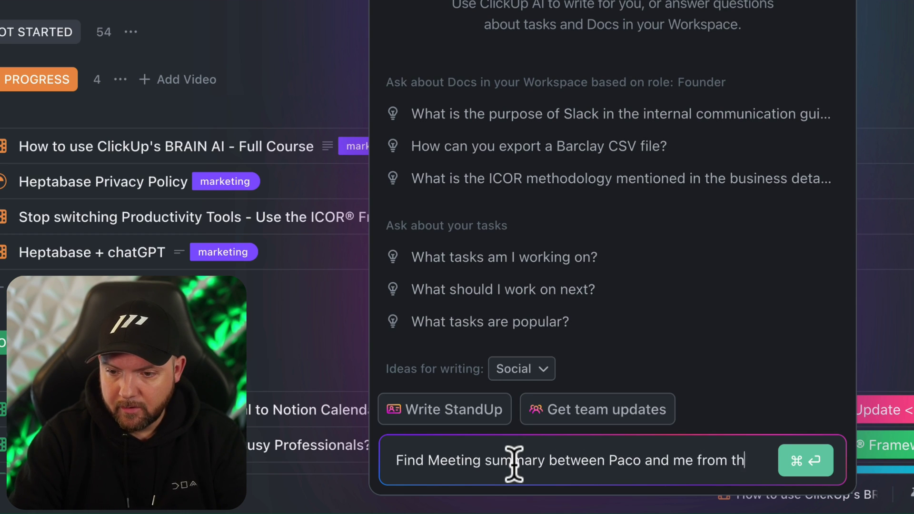
{"action": "type", "text": "e 15th January"}
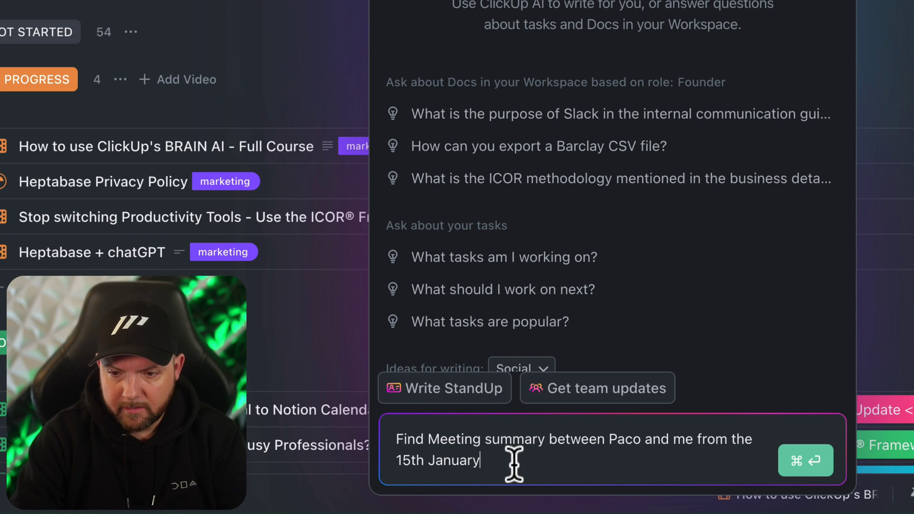
{"action": "key", "text": "super+Return"}
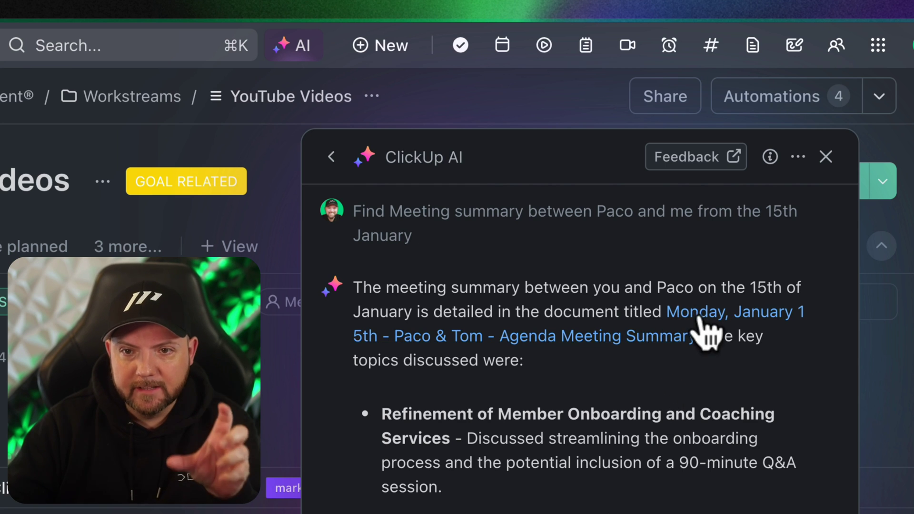
- Highlight the first key topic of the 15 January summary and scroll through it
{"action": "left_click_drag", "start_coordinate": [408, 415], "coordinate": [456, 511]}
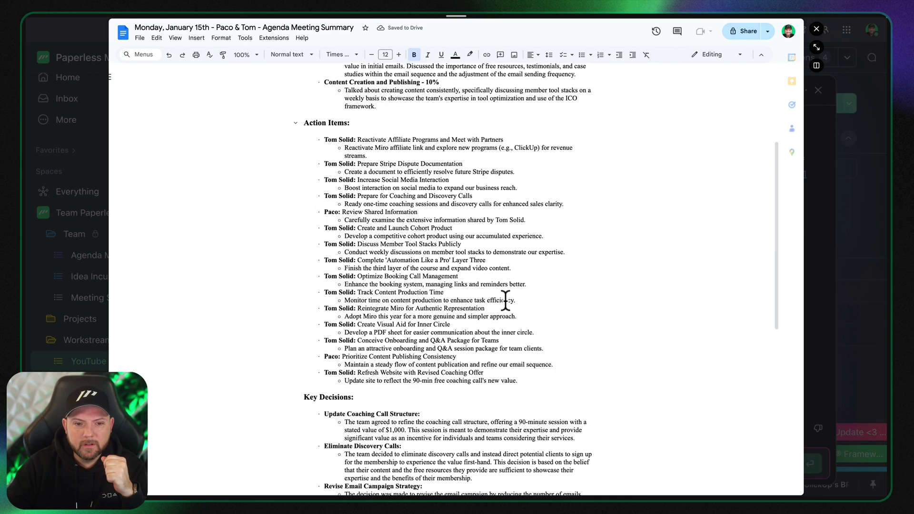
{"action": "scroll", "coordinate": [505, 300], "scroll_direction": "down", "scroll_amount": 4}
{"action": "scroll", "coordinate": [506, 301], "scroll_direction": "up", "scroll_amount": 10}
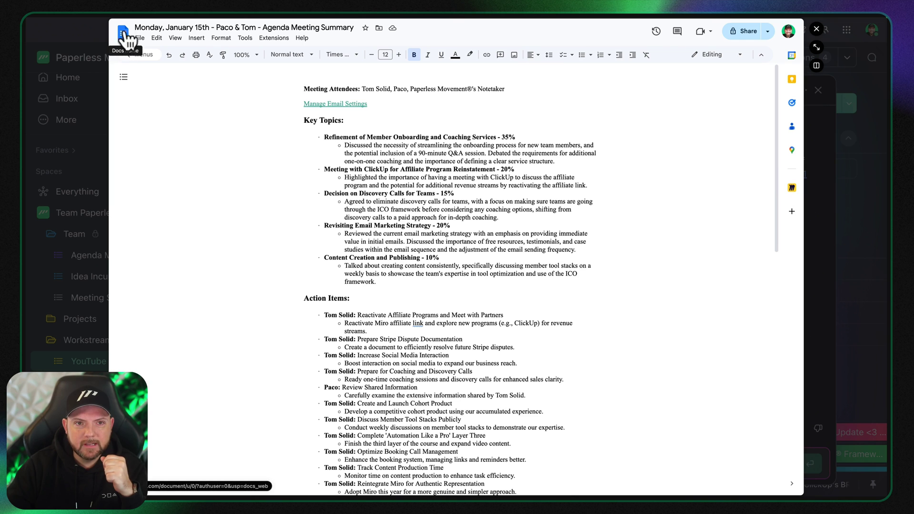
- Close the doc preview and ask ClickUp AI to find membership data
{"action": "key", "text": "Escape"}
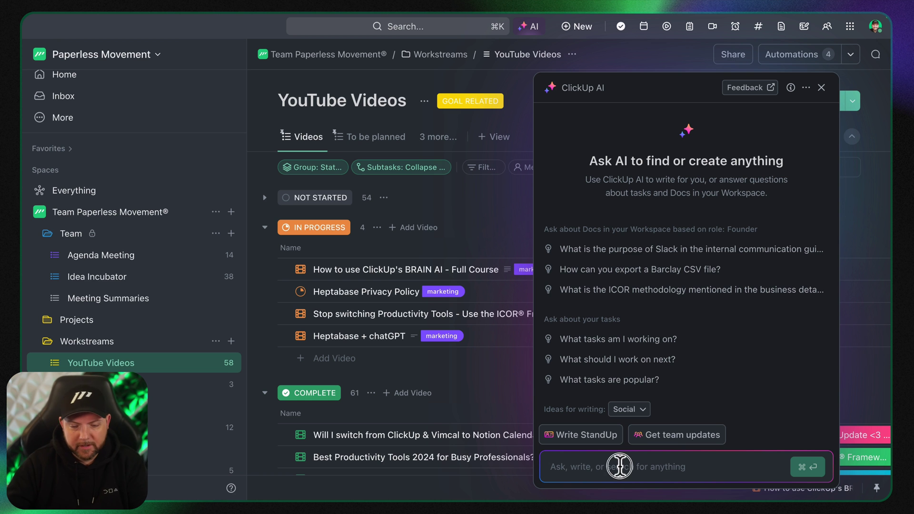
{"action": "type", "text": "Find Membershi"}
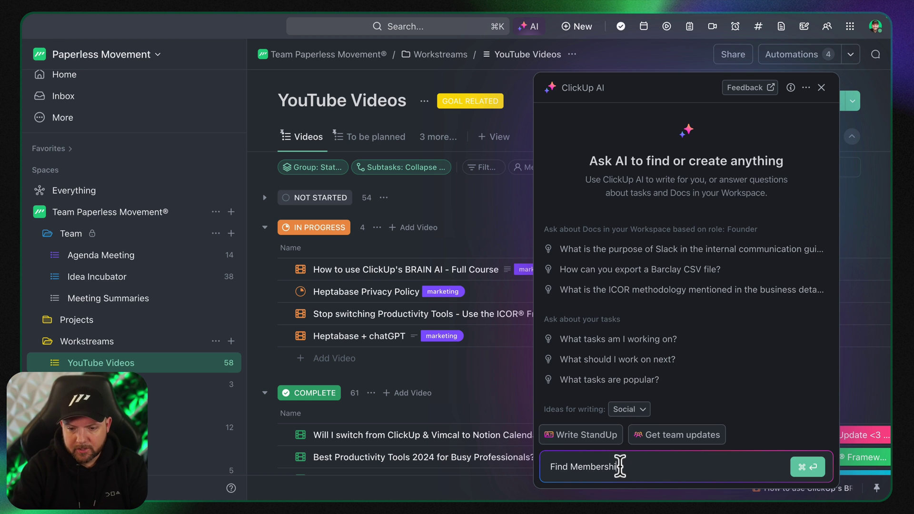
{"action": "key", "text": "Return"}
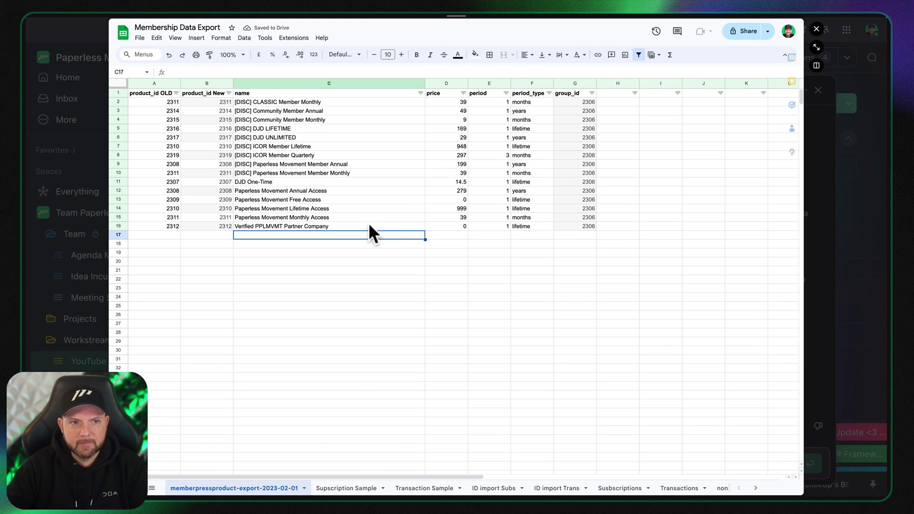
- Close Membership Data Export, view the Memberpress Raw Data sheet, then close it
{"action": "left_click", "coordinate": [816, 27]}
{"action": "left_click", "coordinate": [734, 239]}
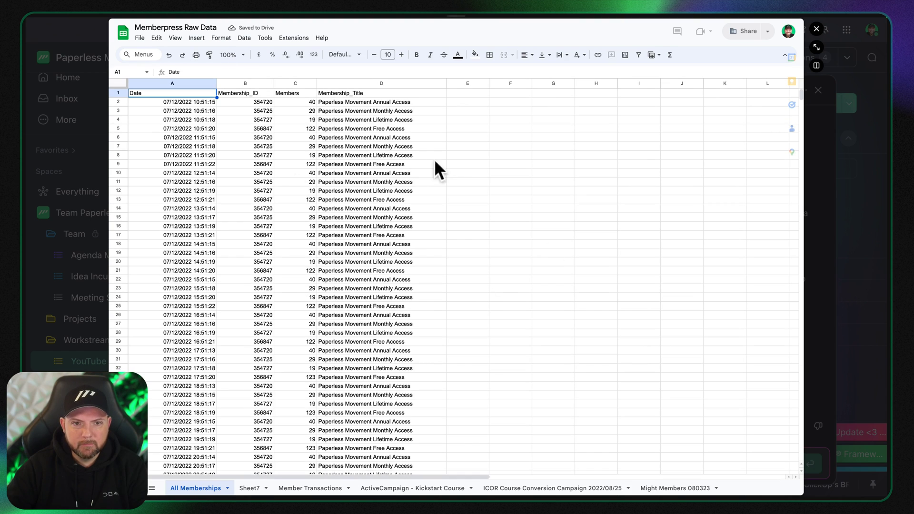
{"action": "left_click", "coordinate": [816, 28]}
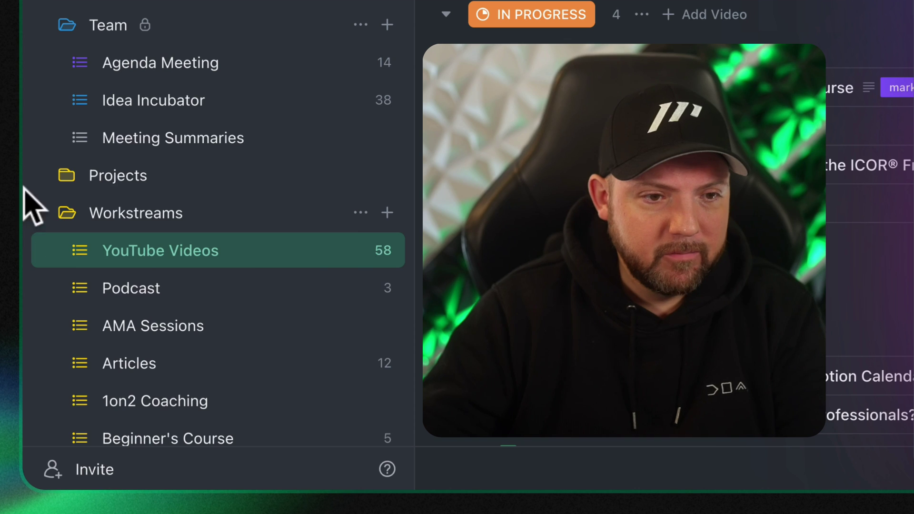
- Expand Projects and open the COURSE PKM like a Pro list
{"action": "left_click", "coordinate": [41, 319]}
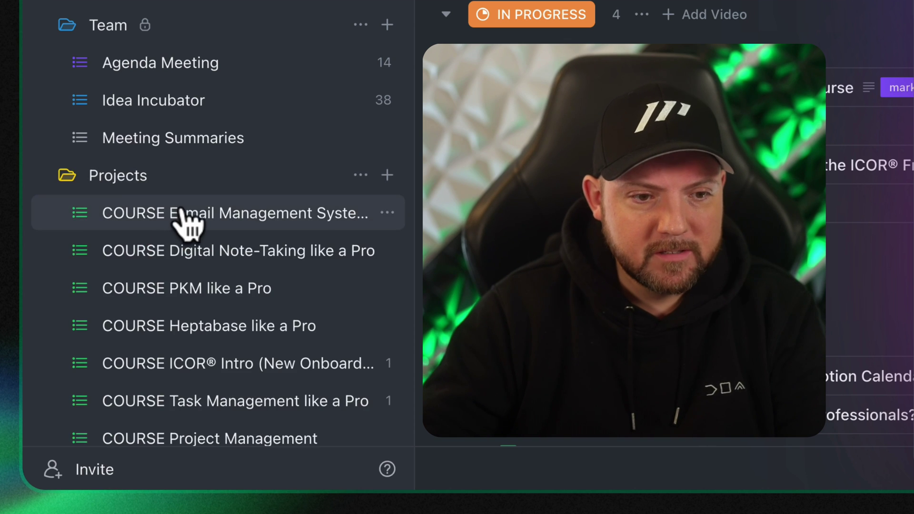
{"action": "scroll", "coordinate": [204, 214], "scroll_direction": "down", "scroll_amount": 2}
{"action": "scroll", "coordinate": [248, 350], "scroll_direction": "down", "scroll_amount": 2}
{"action": "scroll", "coordinate": [252, 190], "scroll_direction": "up", "scroll_amount": 1}
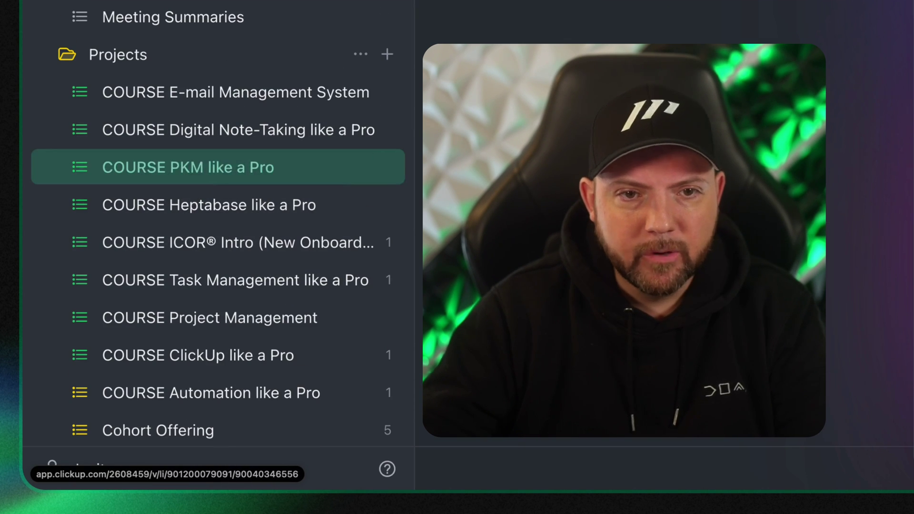
{"action": "left_click", "coordinate": [164, 184]}
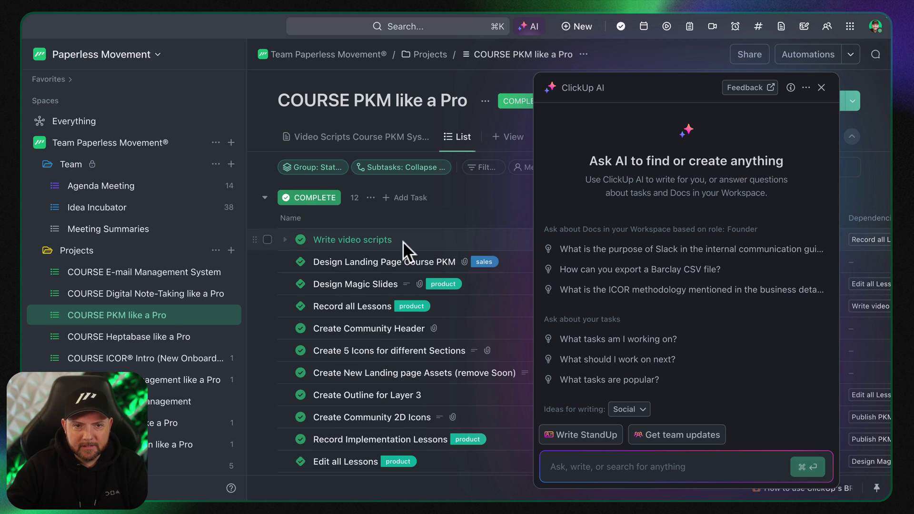
- Open the Video Scripts Course PKM System doc and remove the AI's PKM Summaries scope
{"action": "left_click", "coordinate": [348, 138]}
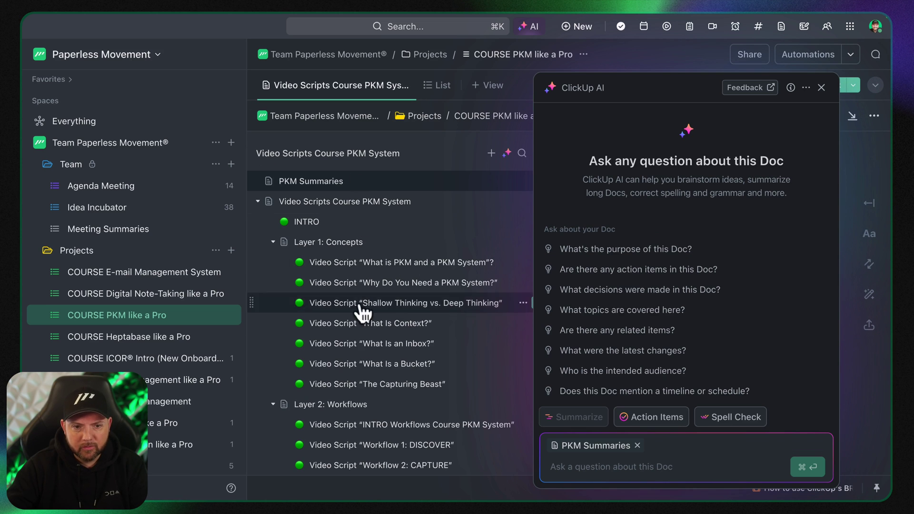
{"action": "scroll", "coordinate": [413, 402], "scroll_direction": "down", "scroll_amount": 1}
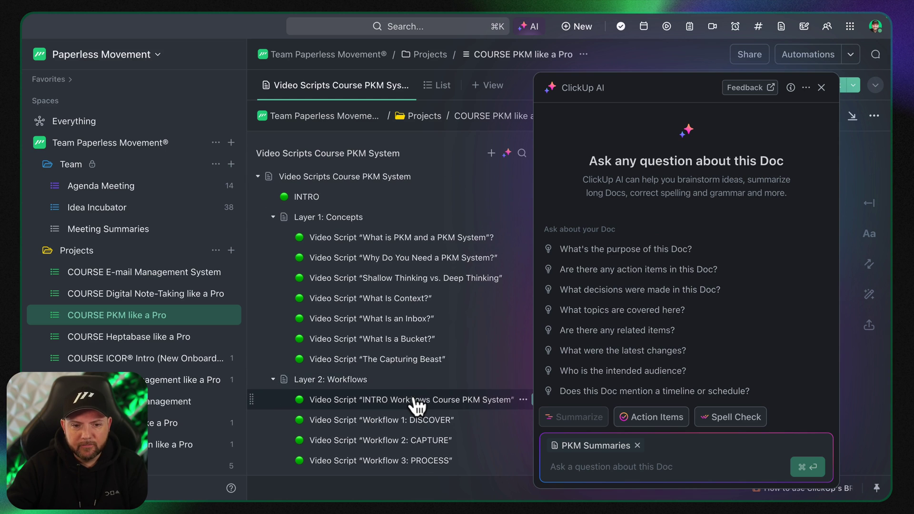
{"action": "scroll", "coordinate": [416, 405], "scroll_direction": "down", "scroll_amount": 5}
{"action": "scroll", "coordinate": [416, 404], "scroll_direction": "up", "scroll_amount": 6}
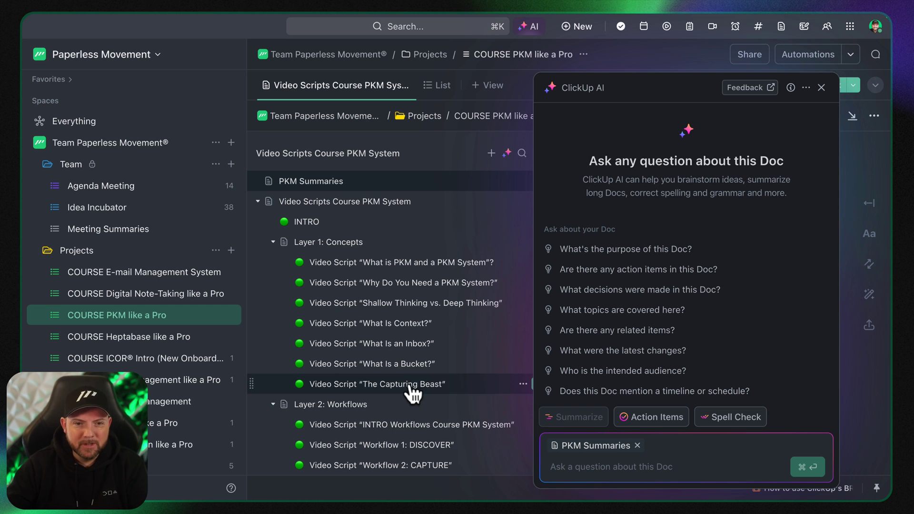
{"action": "left_click", "coordinate": [637, 445]}
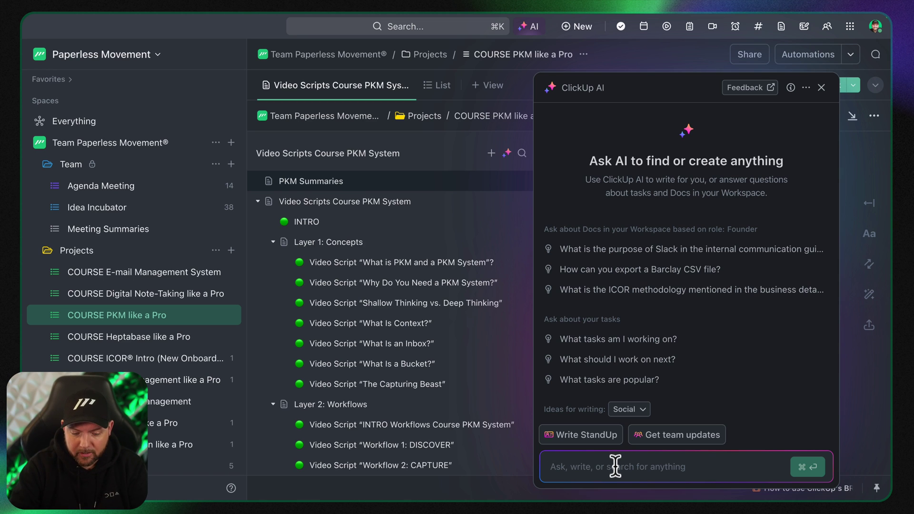
- Ask ClickUp AI "What's the capturing beast?" and scroll to its cited sources
{"action": "type", "text": "What's the captur"}
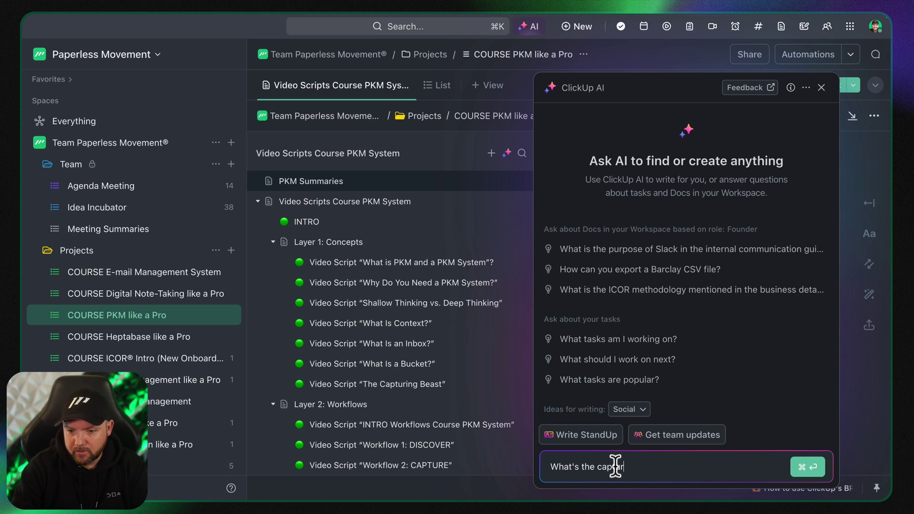
{"action": "type", "text": "ing beast?"}
{"action": "key", "text": "Return"}
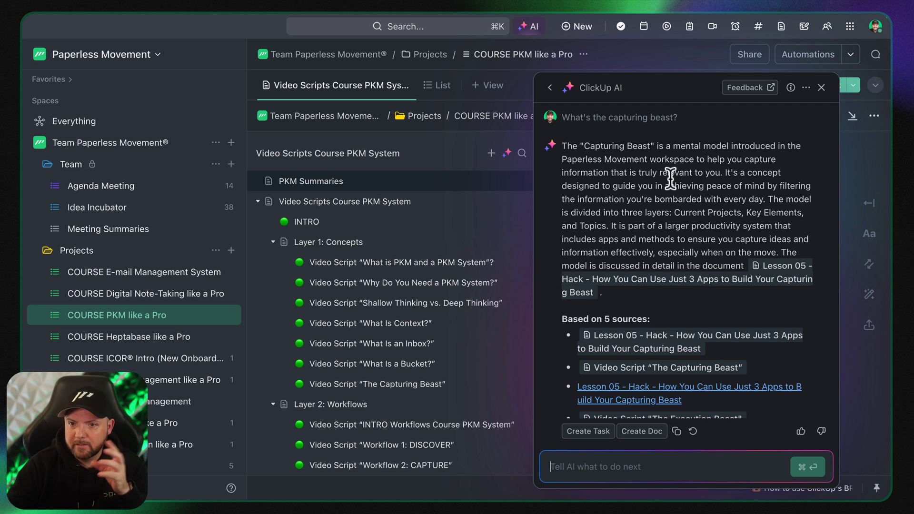
{"action": "scroll", "coordinate": [785, 257], "scroll_direction": "down", "scroll_amount": 2}
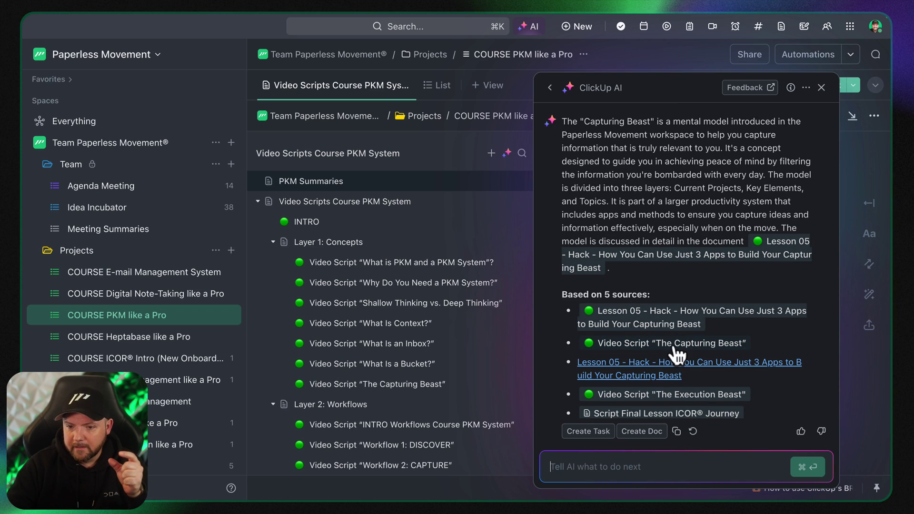
- Check the Capturing Beast script and Lesson 05 sources, then open Lesson 05 in Google Docs
{"action": "left_click", "coordinate": [647, 345]}
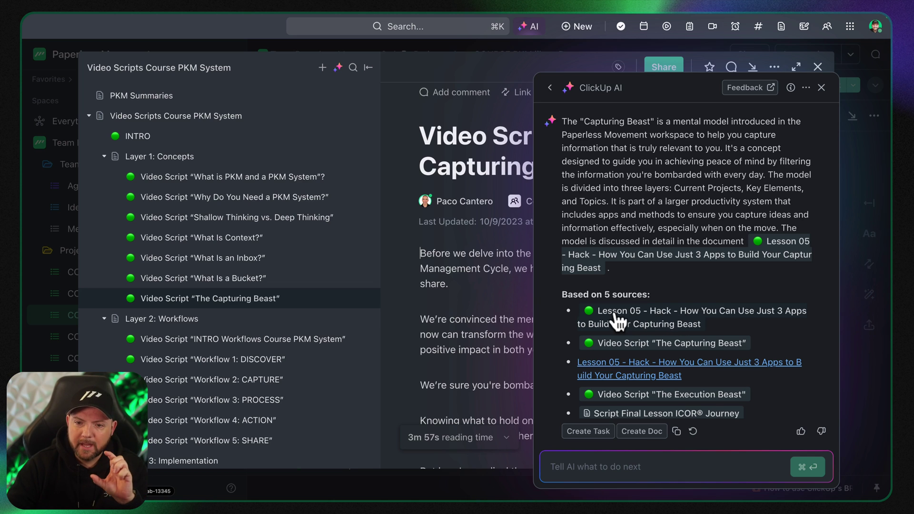
{"action": "left_click", "coordinate": [673, 324]}
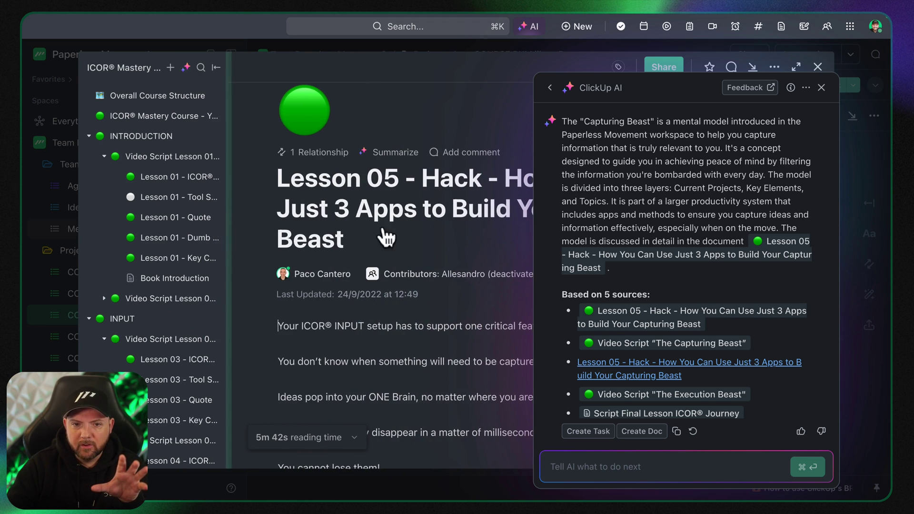
{"action": "scroll", "coordinate": [457, 304], "scroll_direction": "down", "scroll_amount": 5}
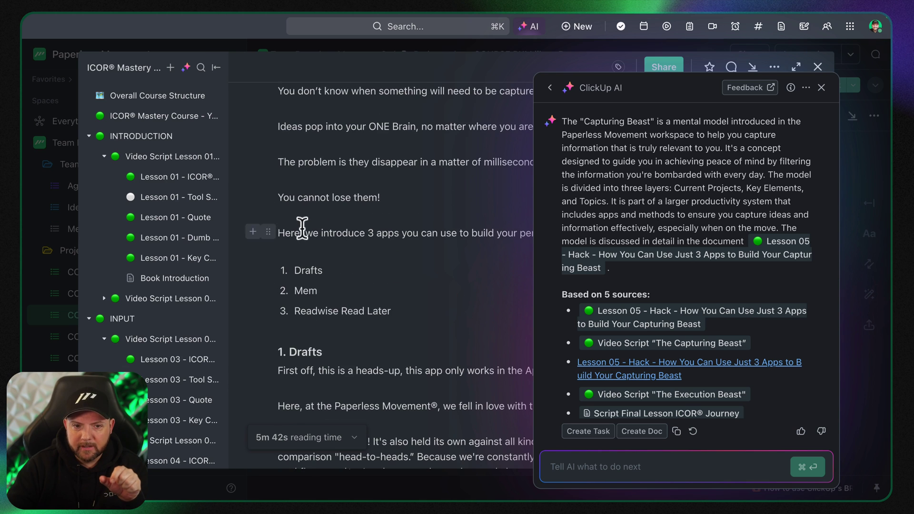
{"action": "scroll", "coordinate": [304, 228], "scroll_direction": "up", "scroll_amount": 3}
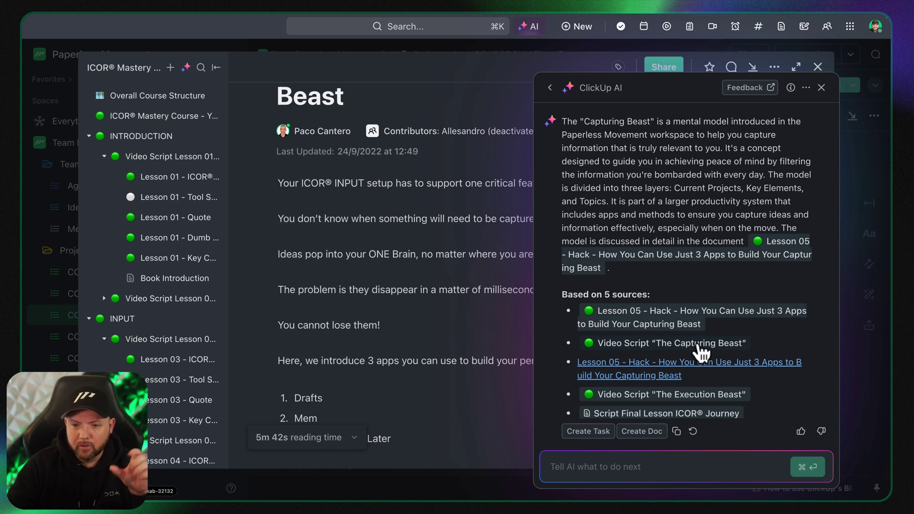
{"action": "scroll", "coordinate": [699, 371], "scroll_direction": "down", "scroll_amount": 1}
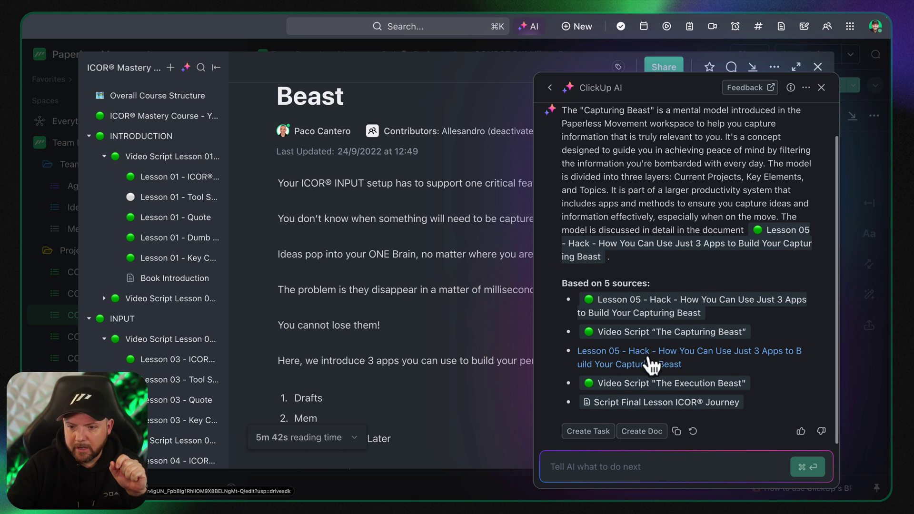
{"action": "left_click", "coordinate": [614, 355]}
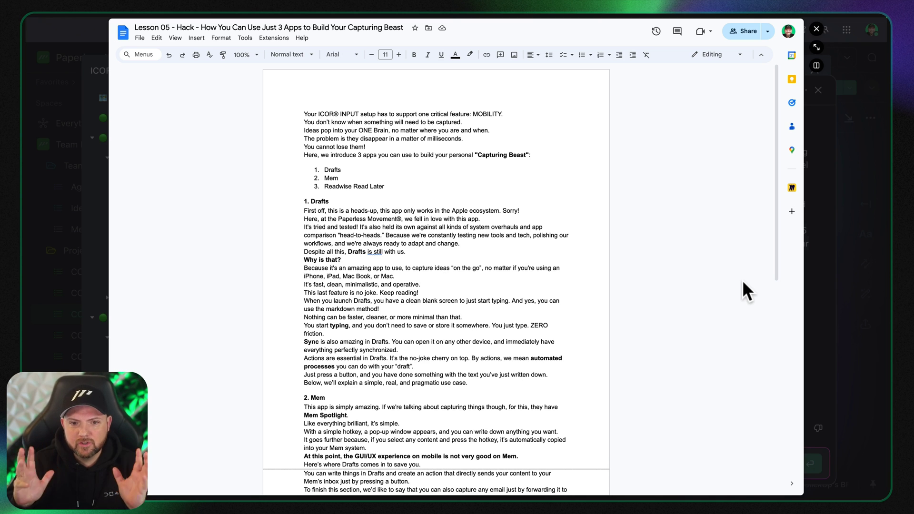
- Close the Lesson 05 Google Doc preview to return to the Capturing Beast answer
{"action": "key", "text": "Escape"}
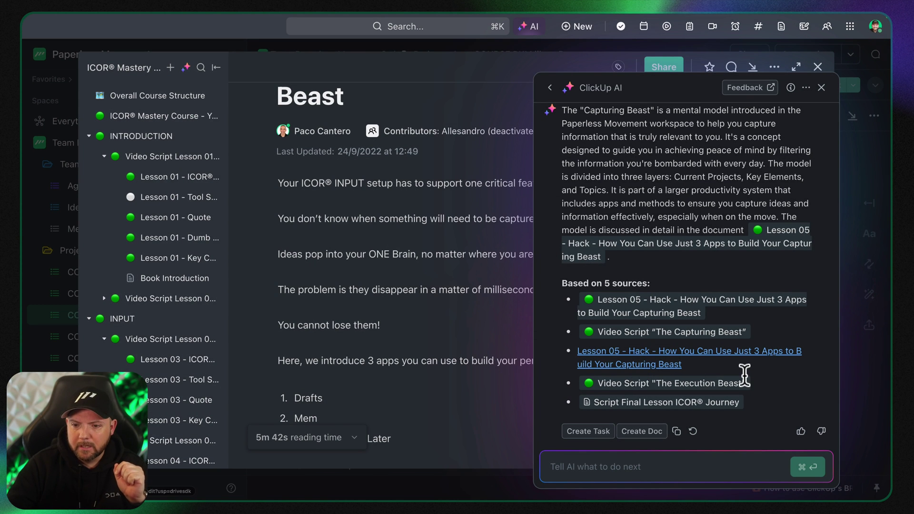
- Open the cited 'The Execution Beast' script and highlight 'The Capturing Beast' there and in the answer
{"action": "left_click", "coordinate": [659, 386]}
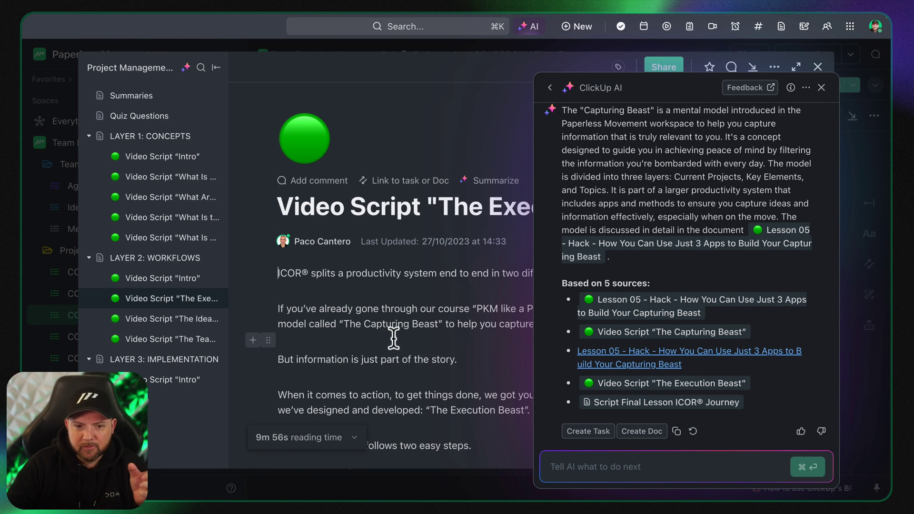
{"action": "left_click_drag", "start_coordinate": [339, 324], "coordinate": [443, 324]}
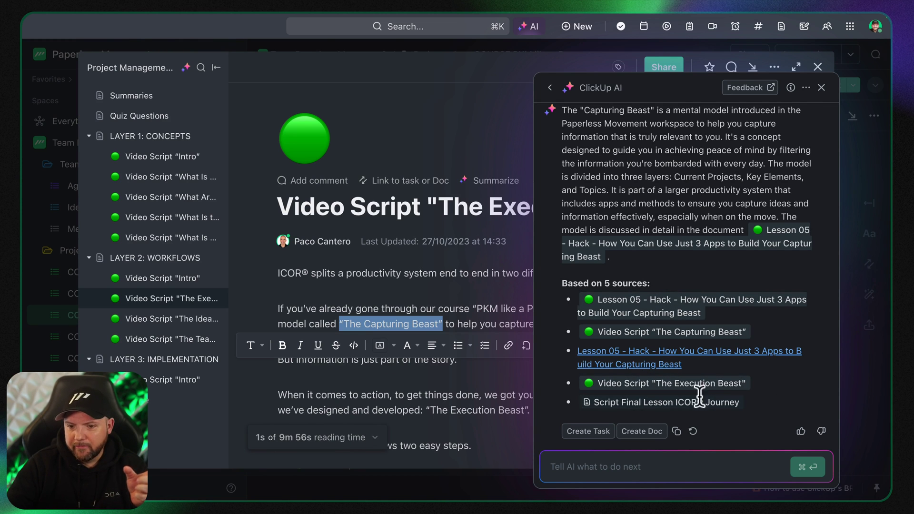
{"action": "scroll", "coordinate": [657, 309], "scroll_direction": "up", "scroll_amount": 2}
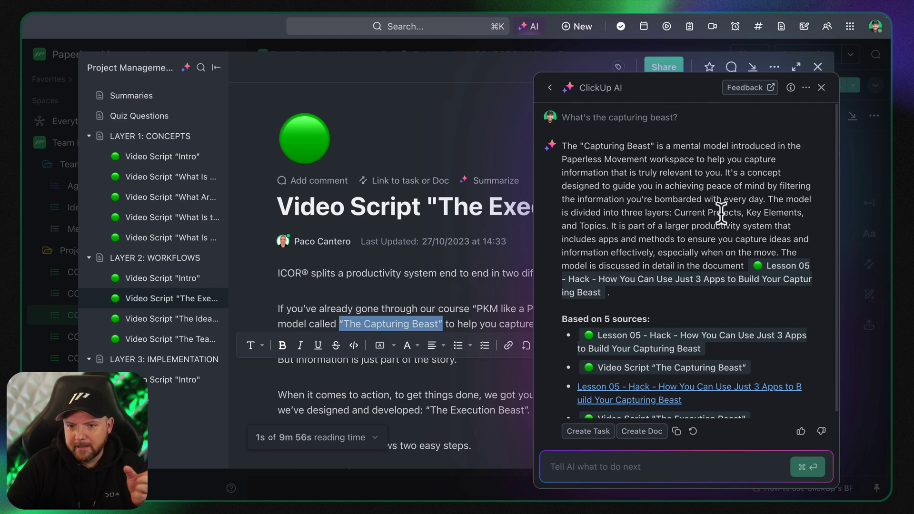
{"action": "left_click_drag", "start_coordinate": [610, 173], "coordinate": [706, 239]}
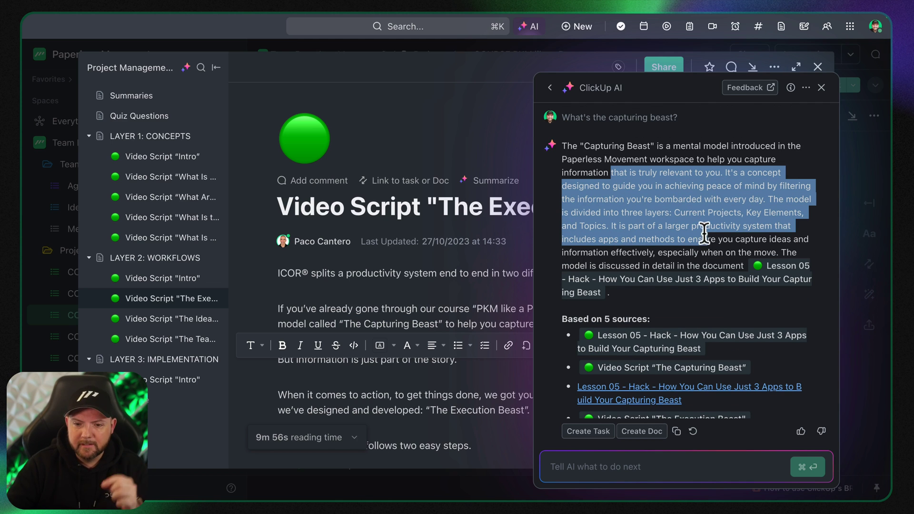
{"action": "left_click", "coordinate": [611, 470]}
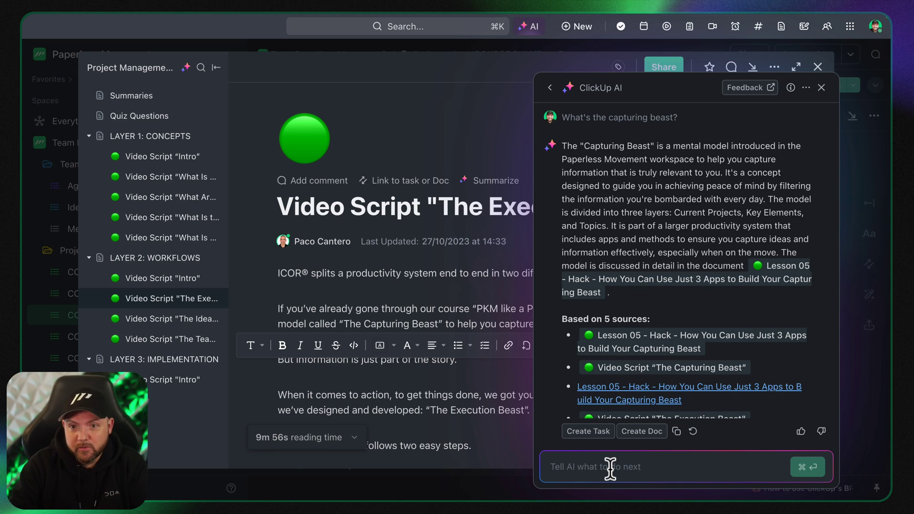
- Ask ClickUp AI "What's the definition of PEA?"
{"action": "type", "text": "What's the defin"}
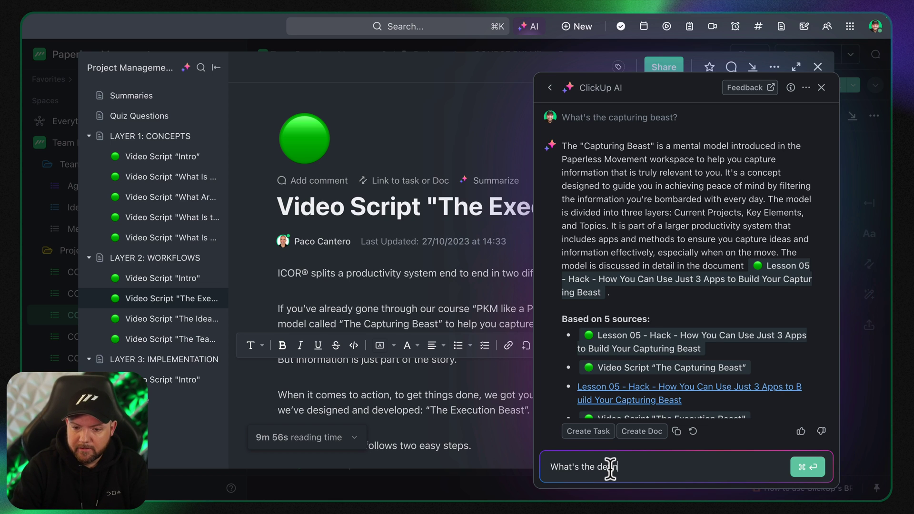
{"action": "type", "text": "ition of PEA?"}
{"action": "key", "text": "Return"}
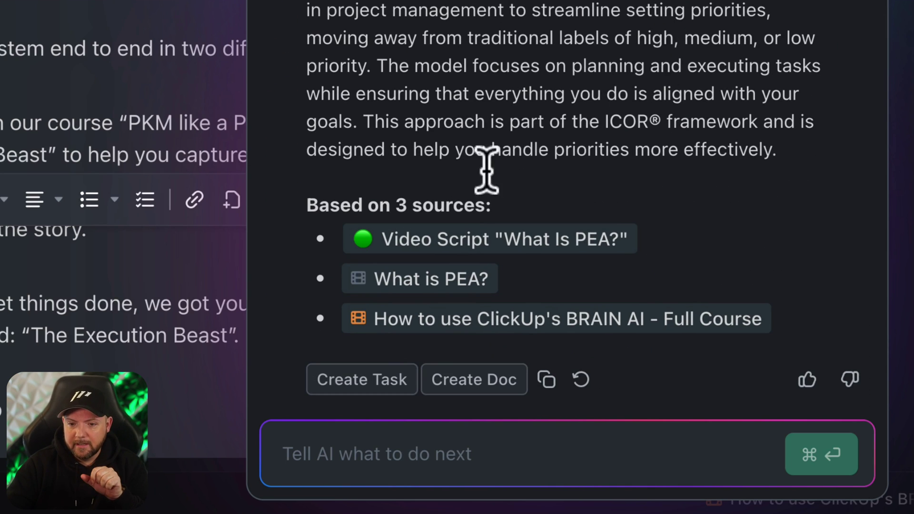
- Open the cited What Is PEA? script and ask the AI to 'Create a social post about PEA.'
{"action": "left_click", "coordinate": [466, 248]}
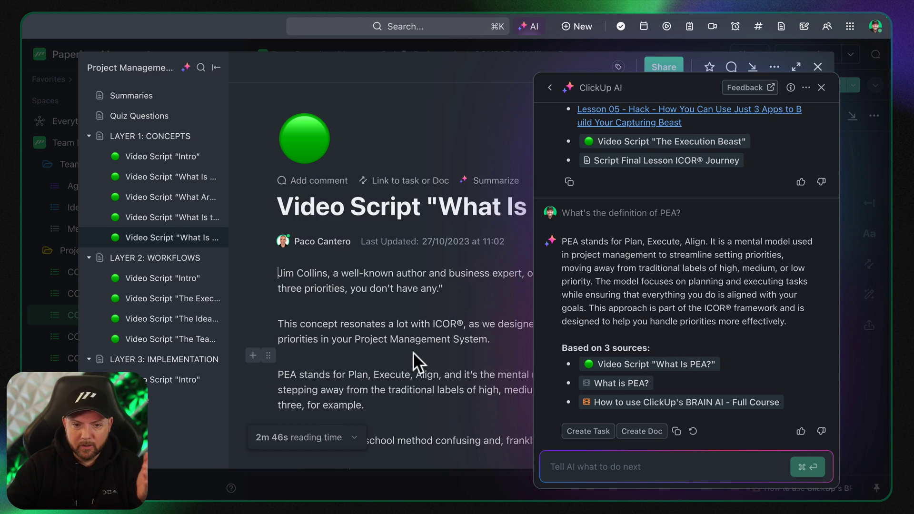
{"action": "scroll", "coordinate": [419, 353], "scroll_direction": "down", "scroll_amount": 3}
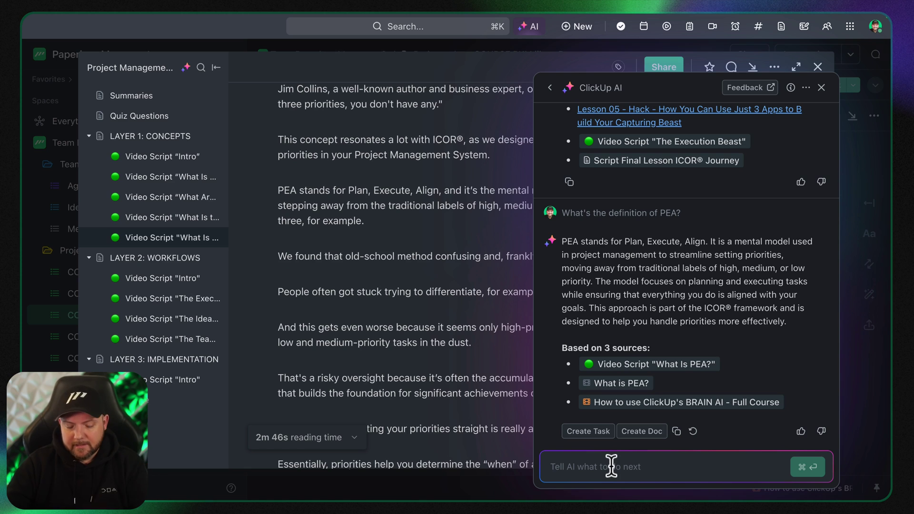
{"action": "type", "text": "Create a social post abo"}
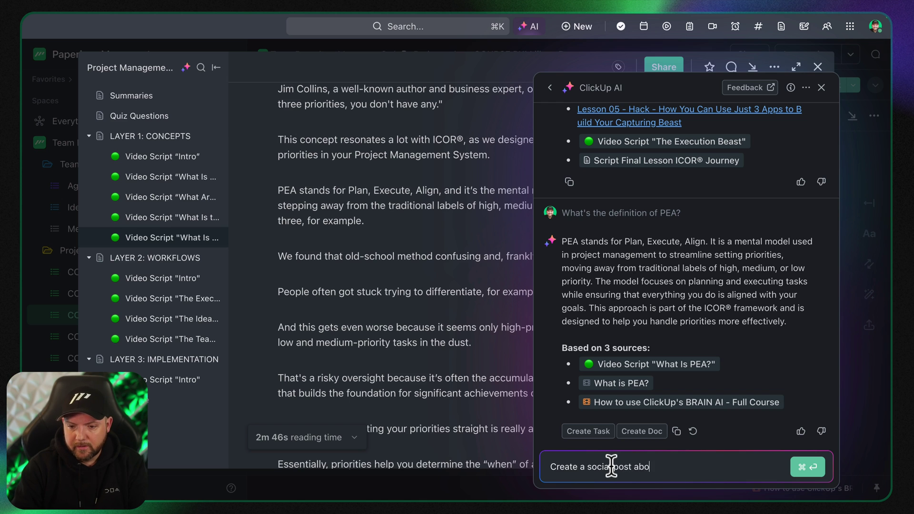
{"action": "type", "text": "ut PEA."}
{"action": "key", "text": "Return"}
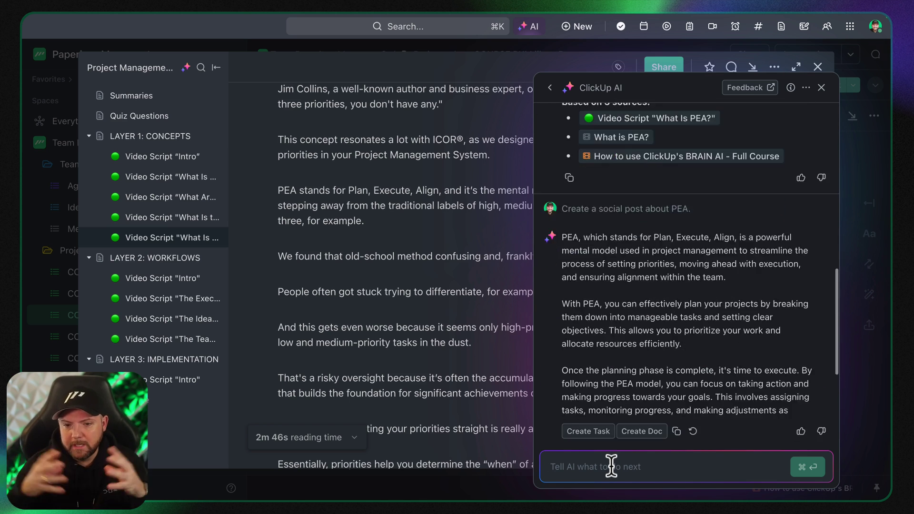
{"action": "scroll", "coordinate": [680, 364], "scroll_direction": "up", "scroll_amount": 5}
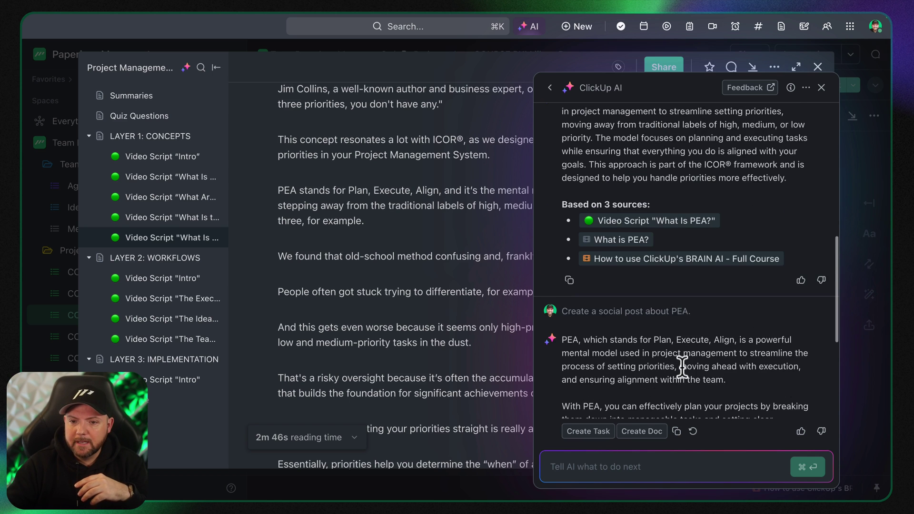
{"action": "scroll", "coordinate": [666, 359], "scroll_direction": "down", "scroll_amount": 4}
{"action": "scroll", "coordinate": [707, 383], "scroll_direction": "down", "scroll_amount": 2}
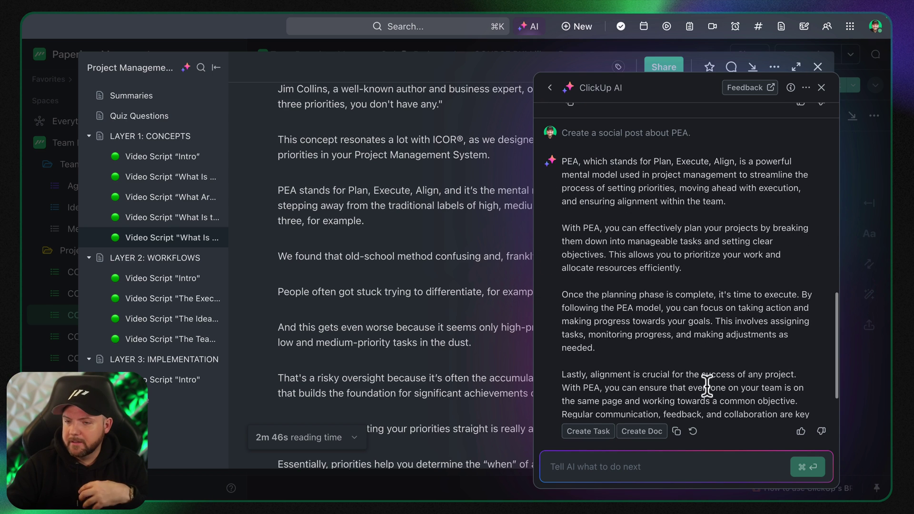
- Close the open doc and scroll through the chat back to the AI start screen
{"action": "left_click", "coordinate": [817, 68]}
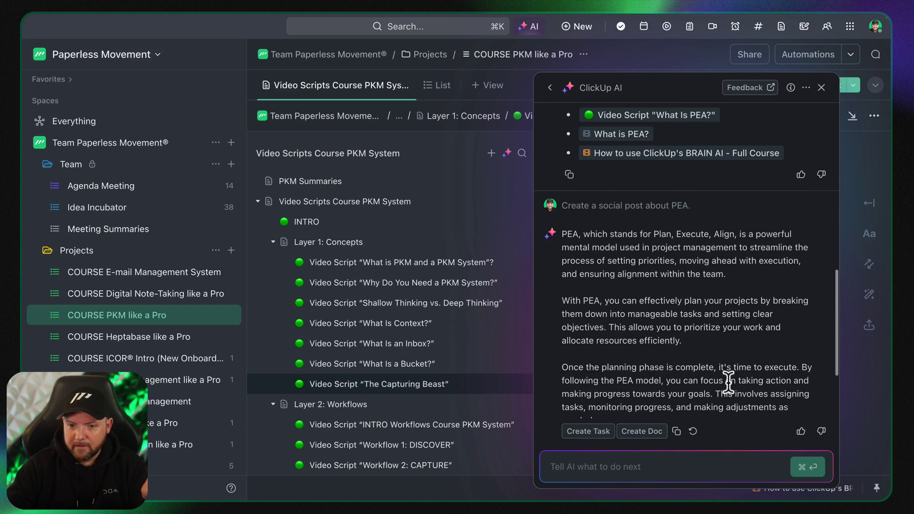
{"action": "scroll", "coordinate": [728, 381], "scroll_direction": "down", "scroll_amount": 4}
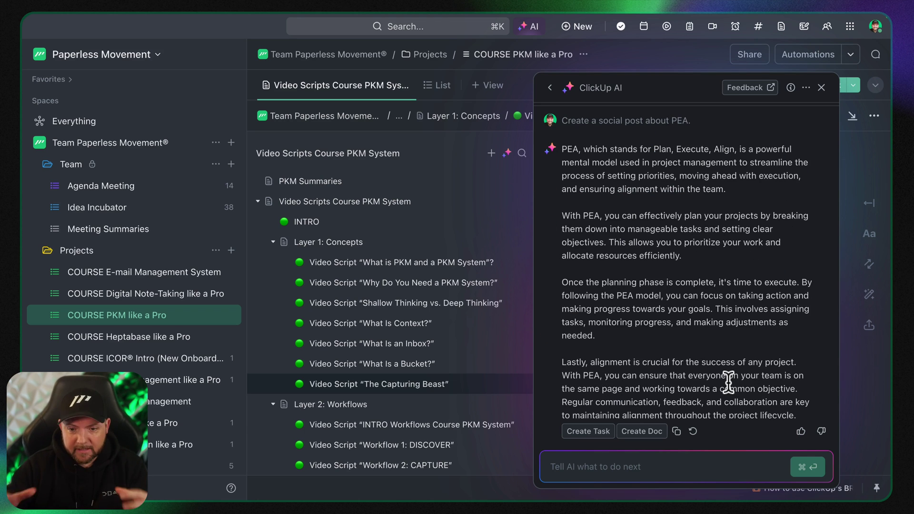
{"action": "scroll", "coordinate": [726, 381], "scroll_direction": "down", "scroll_amount": 6}
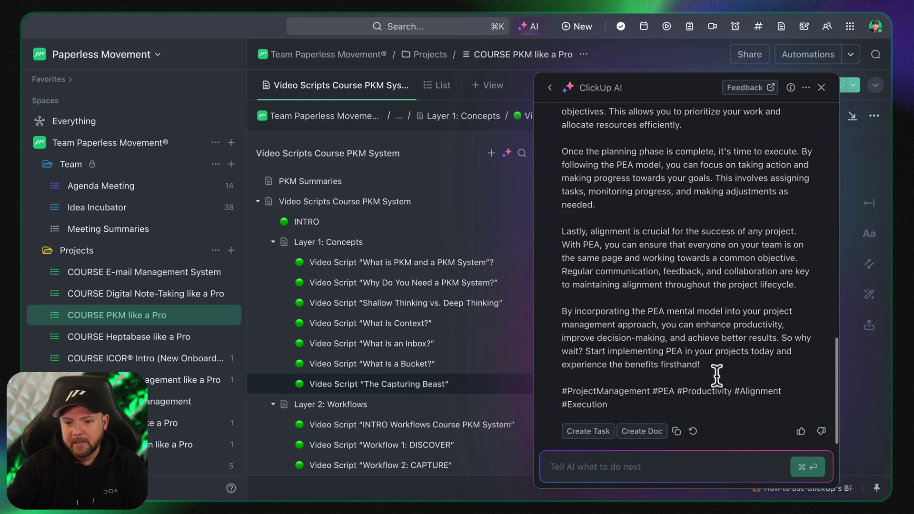
{"action": "scroll", "coordinate": [732, 383], "scroll_direction": "up", "scroll_amount": 6}
{"action": "scroll", "coordinate": [749, 379], "scroll_direction": "up", "scroll_amount": 3}
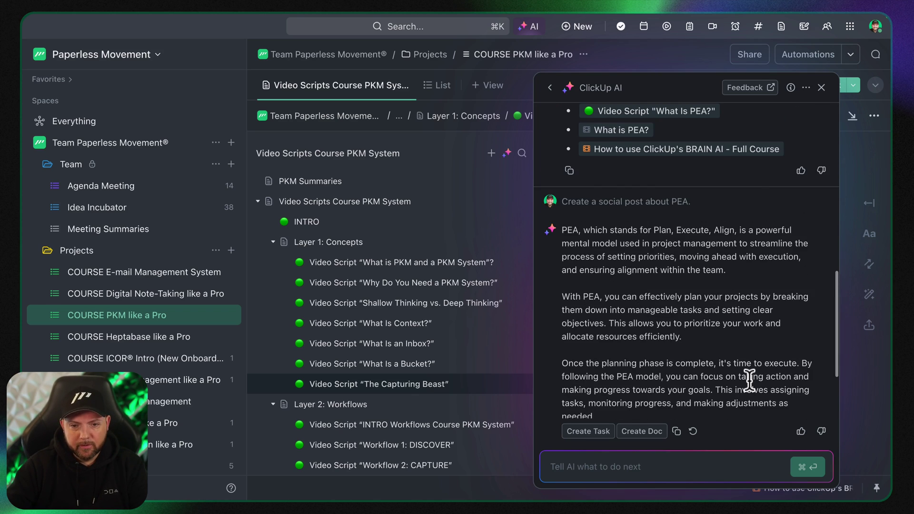
- Remove the doc context and ask the AI how to set up SSO for Mighty Networks
{"action": "left_click", "coordinate": [638, 445]}
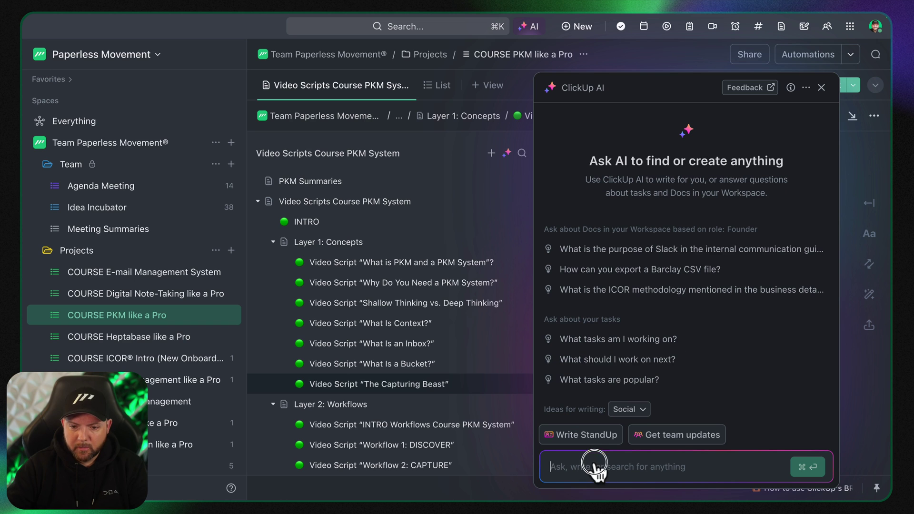
{"action": "type", "text": "How do I setup SSO for Mighty Networks"}
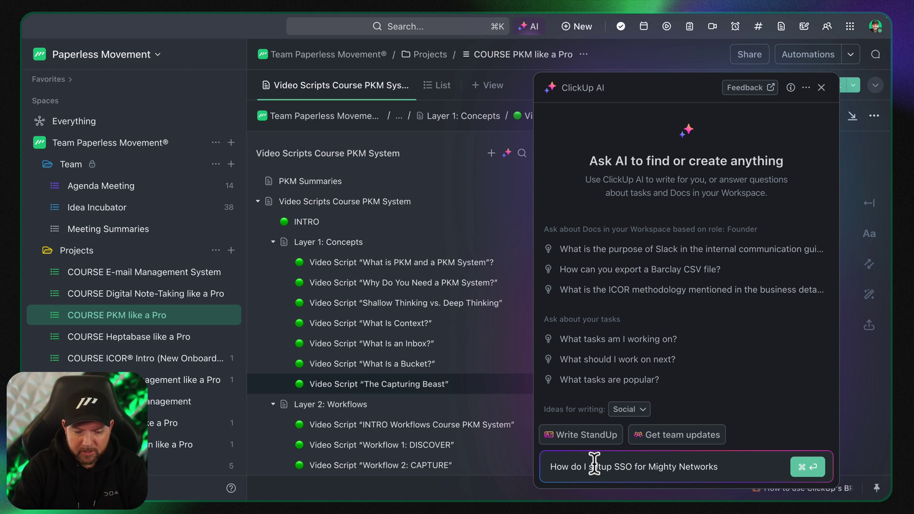
{"action": "type", "text": "?"}
{"action": "key", "text": "Return"}
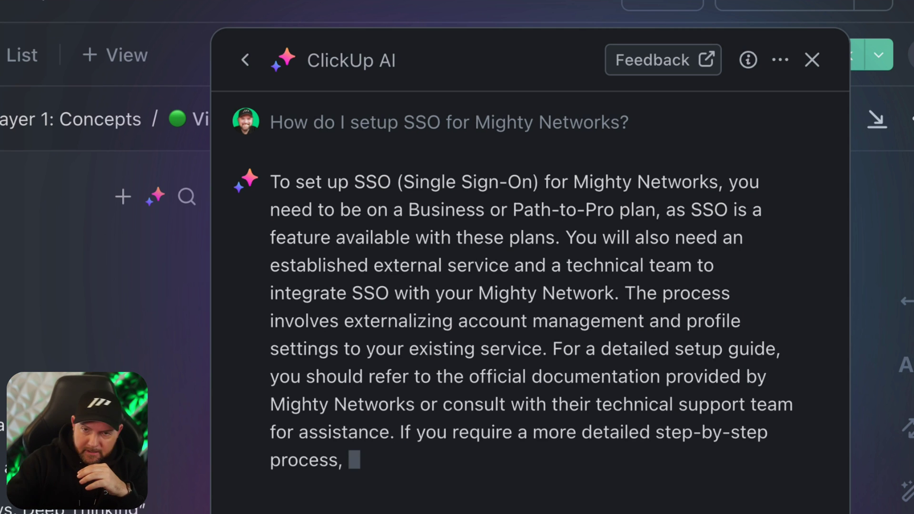
- Highlight part of the SSO answer and move the AI panel toward the screen centre
{"action": "left_click_drag", "start_coordinate": [405, 183], "coordinate": [522, 182]}
{"action": "left_click", "coordinate": [522, 182]}
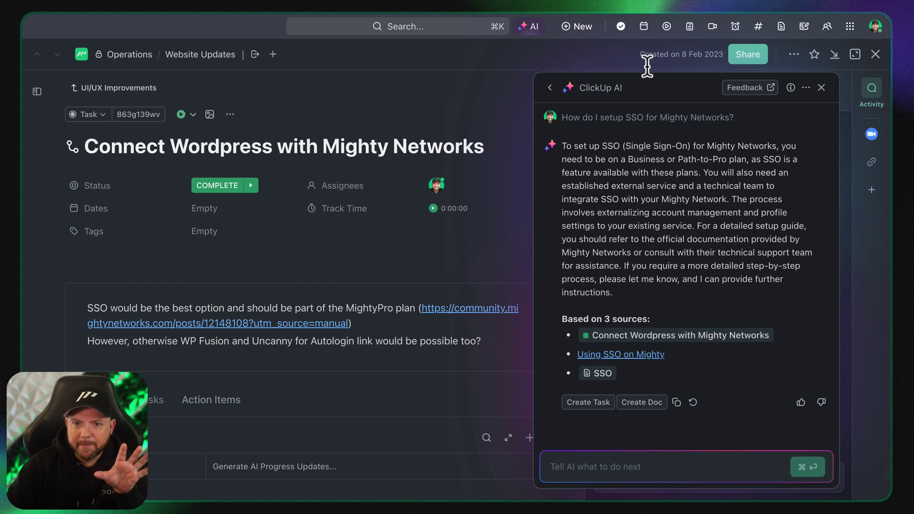
{"action": "left_click_drag", "start_coordinate": [646, 76], "coordinate": [330, 71]}
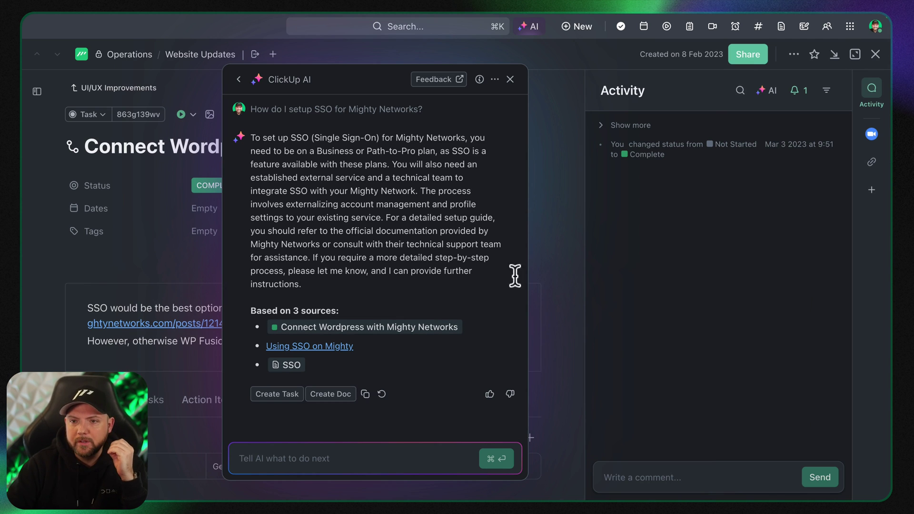
{"action": "left_click_drag", "start_coordinate": [371, 70], "coordinate": [480, 70]}
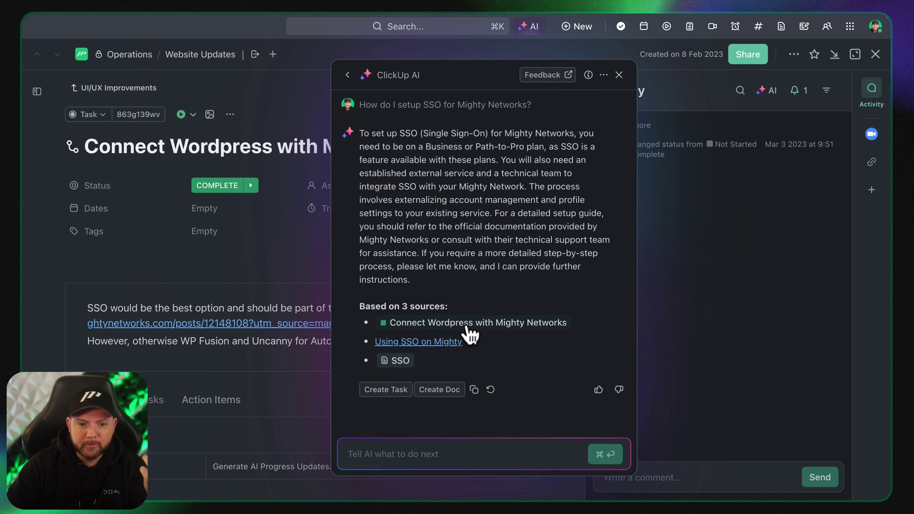
{"action": "left_click", "coordinate": [430, 342]}
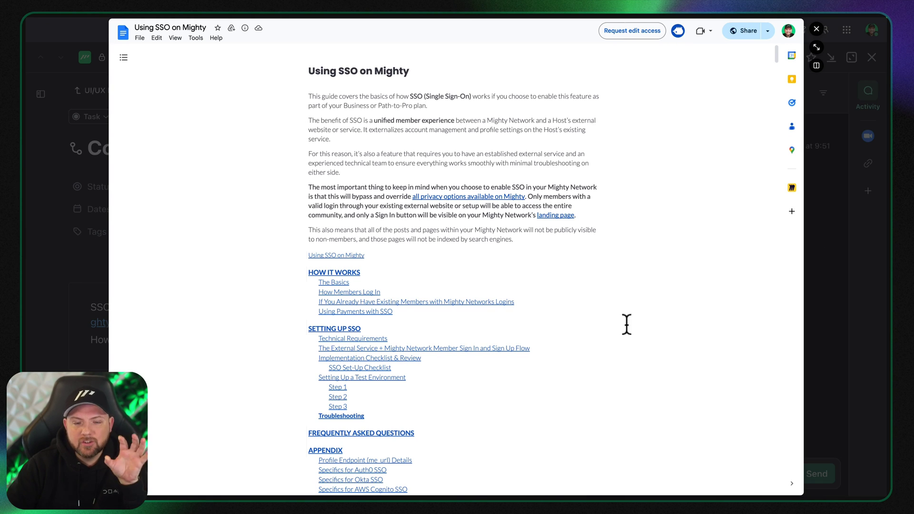
{"action": "scroll", "coordinate": [523, 301], "scroll_direction": "down", "scroll_amount": 15}
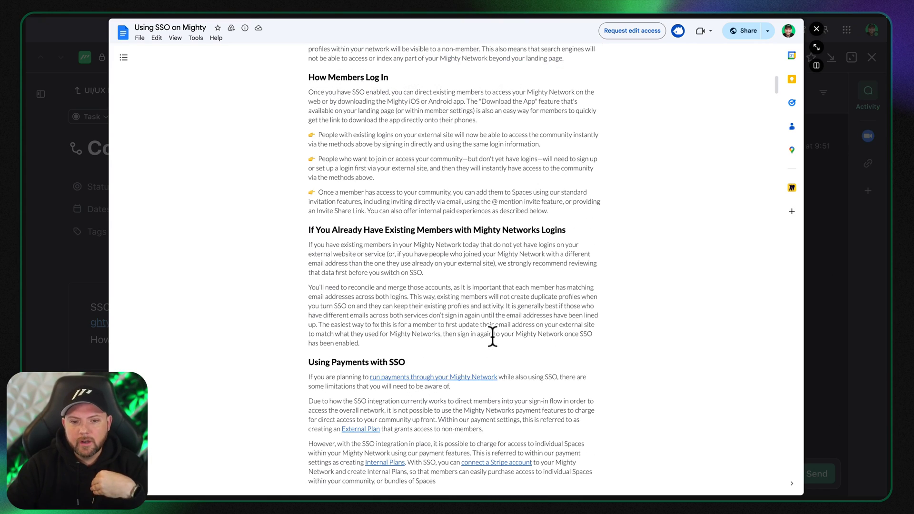
{"action": "scroll", "coordinate": [492, 335], "scroll_direction": "down", "scroll_amount": 20}
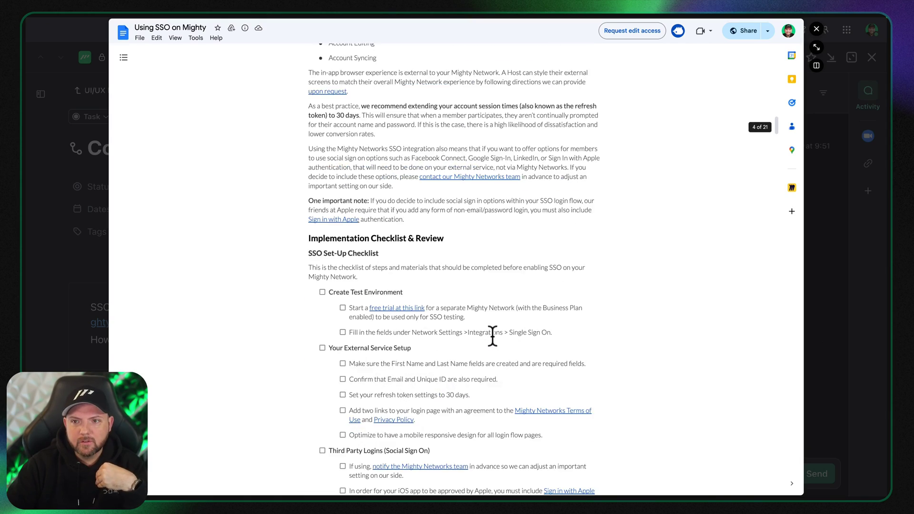
{"action": "scroll", "coordinate": [493, 335], "scroll_direction": "down", "scroll_amount": 20}
{"action": "scroll", "coordinate": [493, 336], "scroll_direction": "down", "scroll_amount": 20}
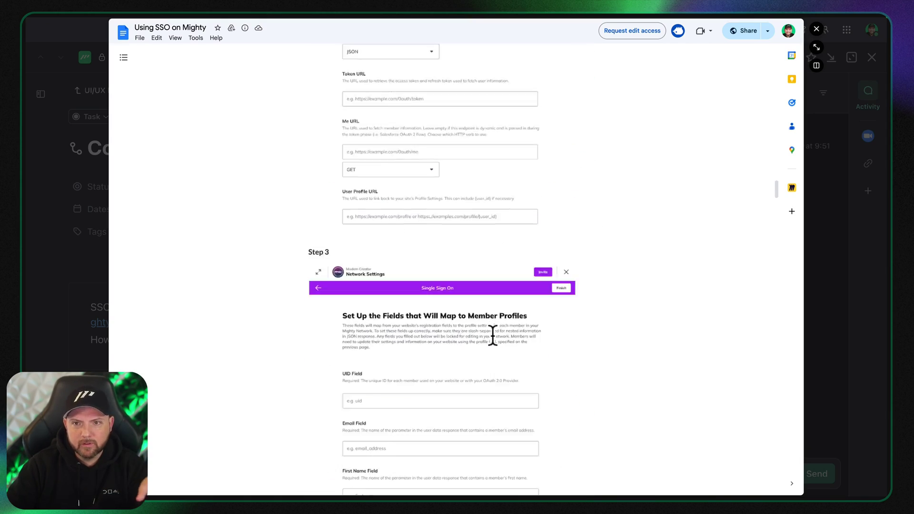
{"action": "scroll", "coordinate": [492, 335], "scroll_direction": "down", "scroll_amount": 20}
{"action": "left_click", "coordinate": [832, 238]}
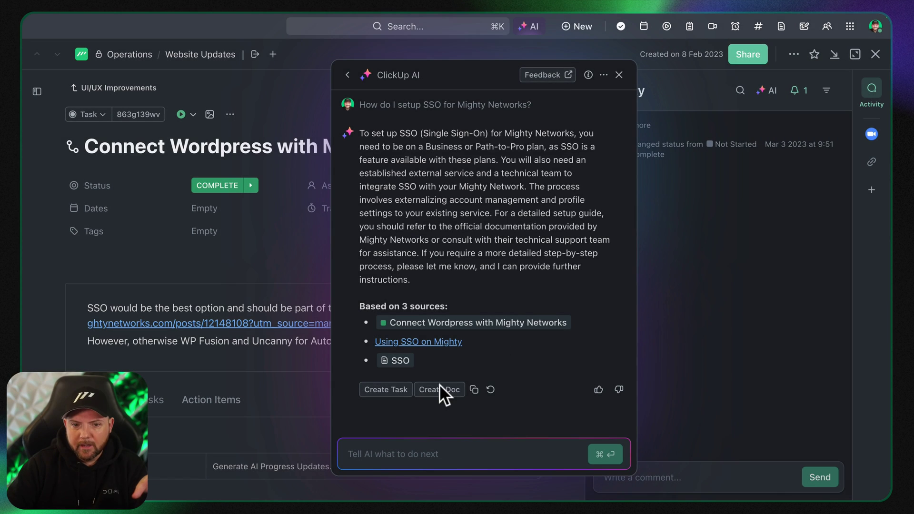
- Open the cited SSO doc and briefly highlight the answer's main paragraph
{"action": "left_click", "coordinate": [400, 362]}
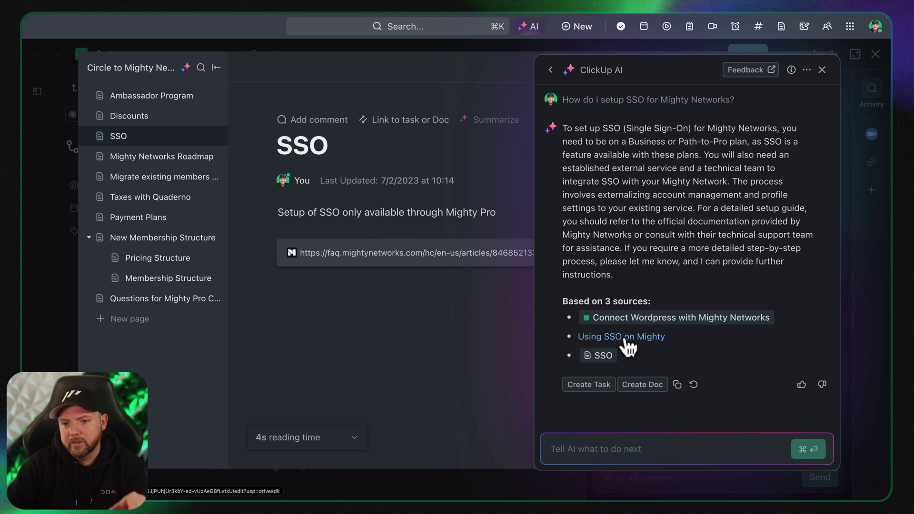
{"action": "left_click_drag", "start_coordinate": [567, 128], "coordinate": [641, 245]}
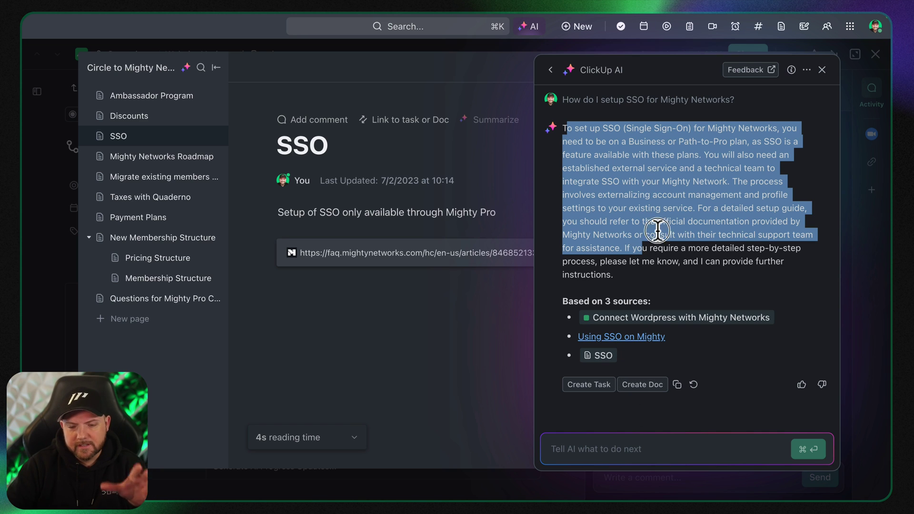
{"action": "left_click", "coordinate": [657, 231]}
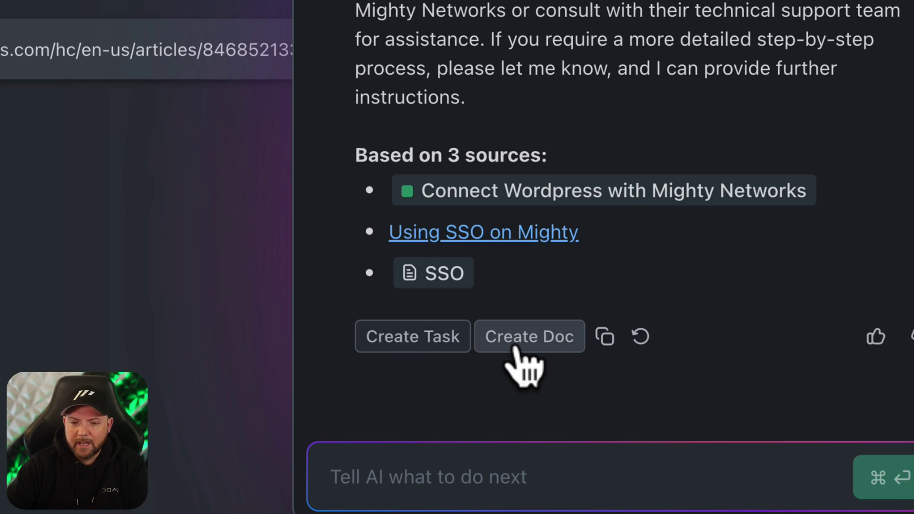
- Draft a Setup SSO task from the AI answer, peek at extra options, then discard it
{"action": "left_click", "coordinate": [424, 341]}
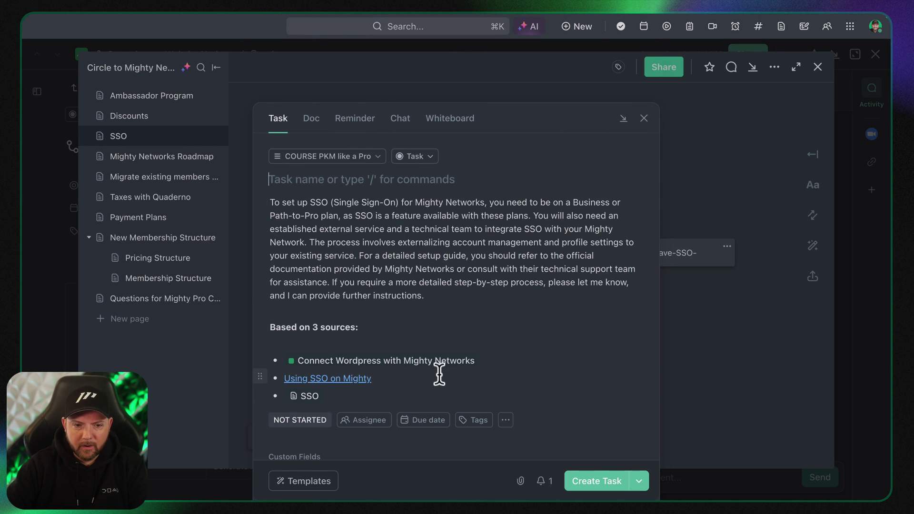
{"action": "scroll", "coordinate": [438, 376], "scroll_direction": "down", "scroll_amount": 4}
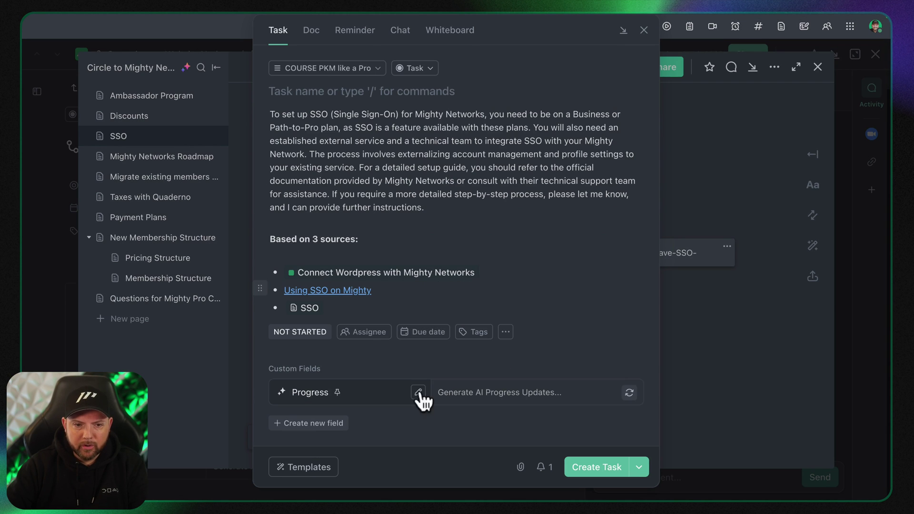
{"action": "scroll", "coordinate": [424, 399], "scroll_direction": "up", "scroll_amount": 4}
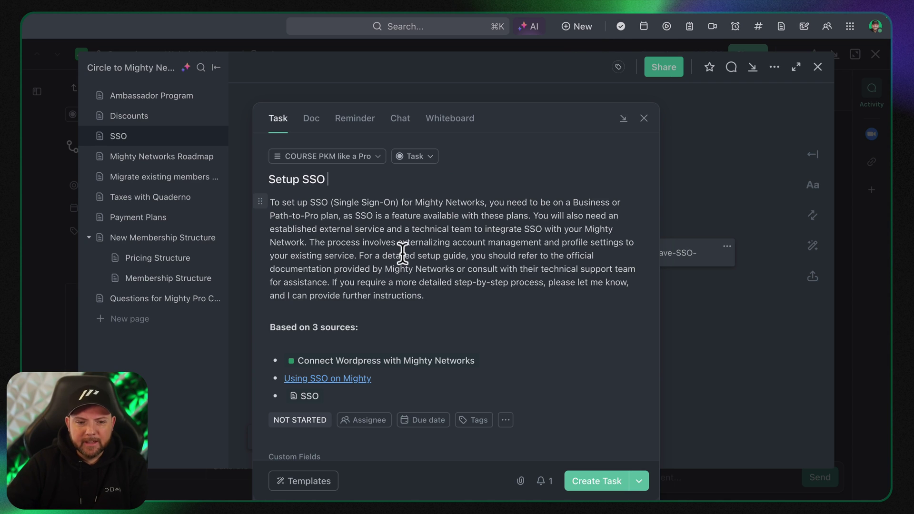
{"action": "left_click", "coordinate": [505, 420]}
{"action": "left_click", "coordinate": [507, 421]}
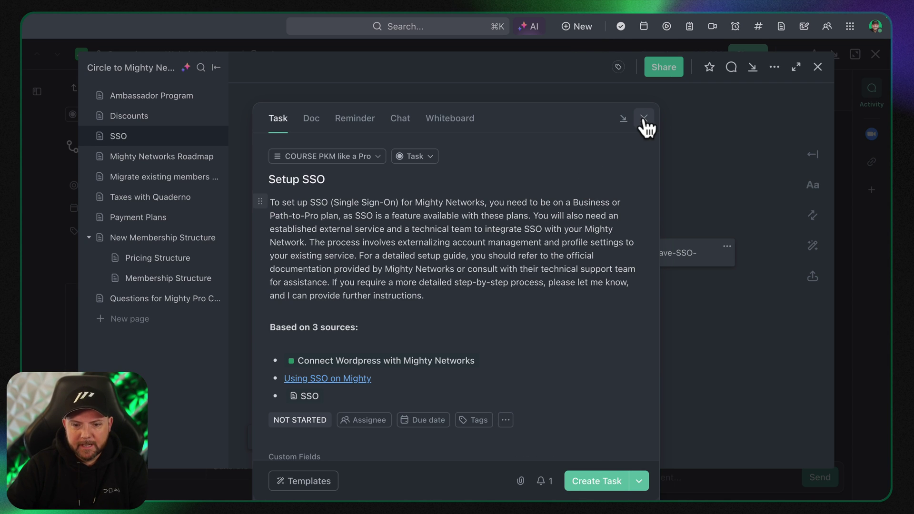
{"action": "left_click", "coordinate": [644, 118]}
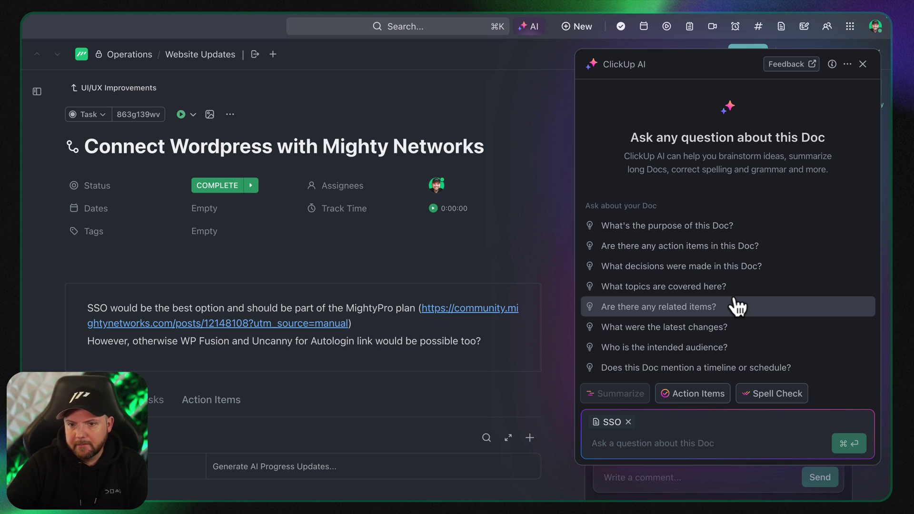
- Remove the SSO doc chip from the AI input to restore workspace-wide suggestions
{"action": "left_click_drag", "start_coordinate": [590, 207], "coordinate": [629, 208]}
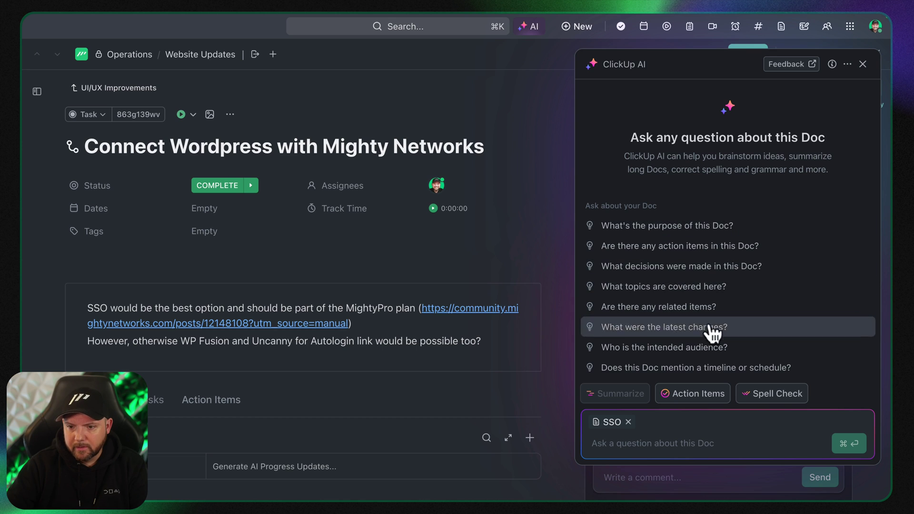
{"action": "left_click", "coordinate": [629, 422]}
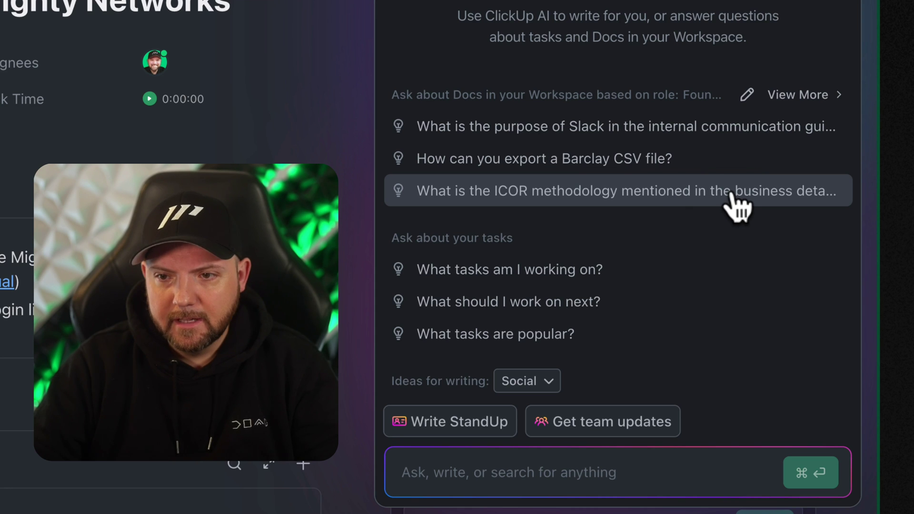
- Ask the suggested ICOR methodology question from View More and scroll through its 19 sources
{"action": "left_click", "coordinate": [804, 94]}
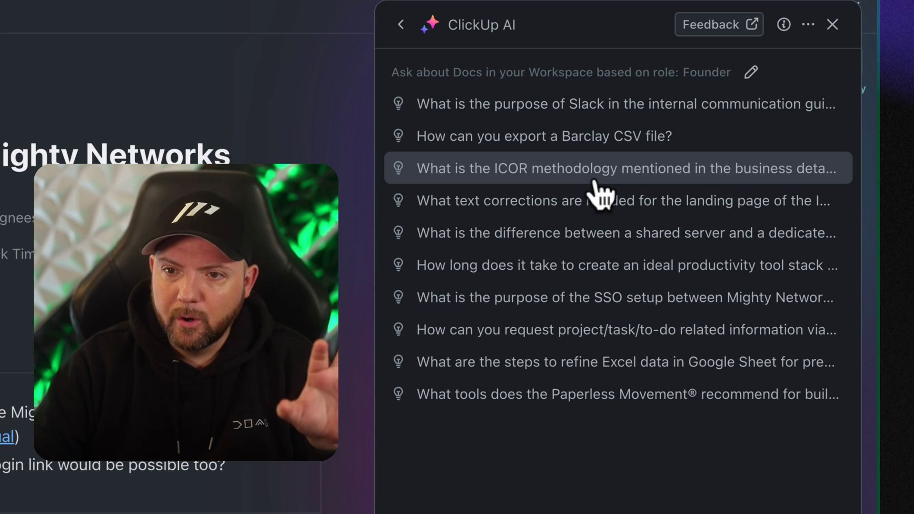
{"action": "left_click", "coordinate": [601, 191]}
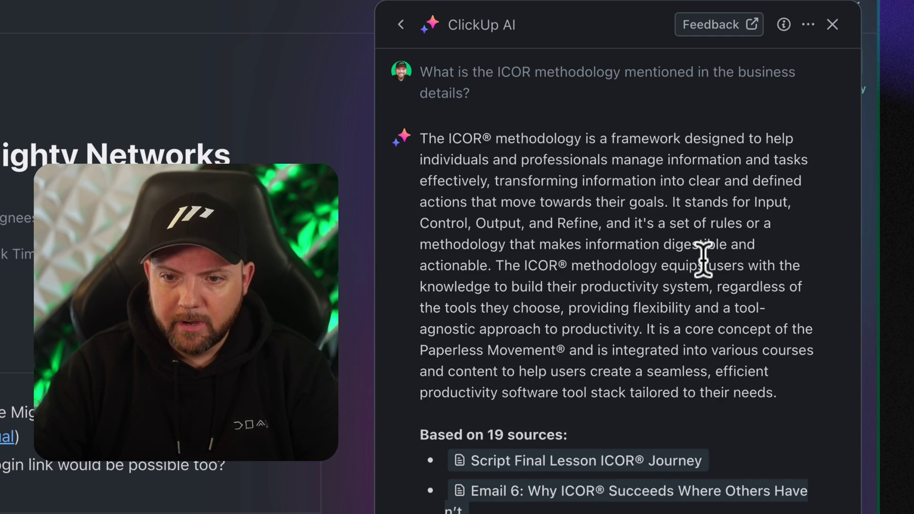
{"action": "scroll", "coordinate": [663, 447], "scroll_direction": "down", "scroll_amount": 12}
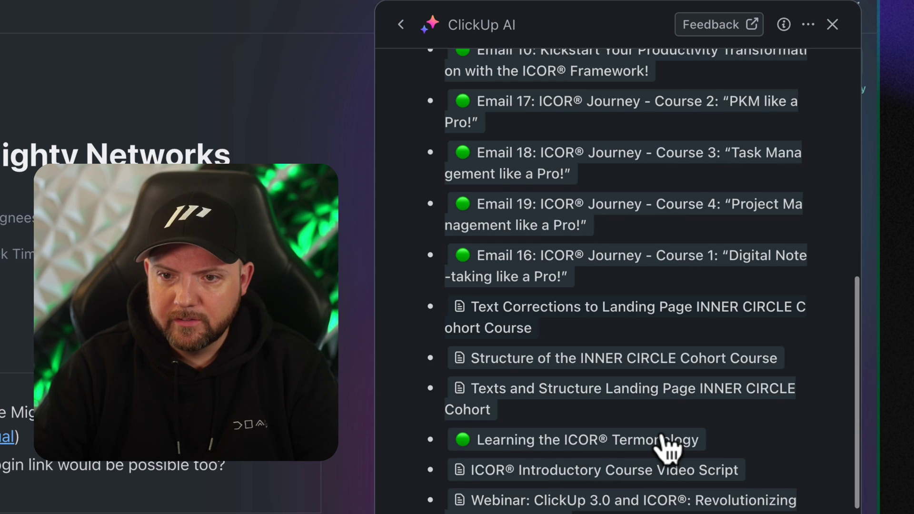
{"action": "scroll", "coordinate": [666, 448], "scroll_direction": "down", "scroll_amount": 1}
{"action": "scroll", "coordinate": [667, 457], "scroll_direction": "up", "scroll_amount": 13}
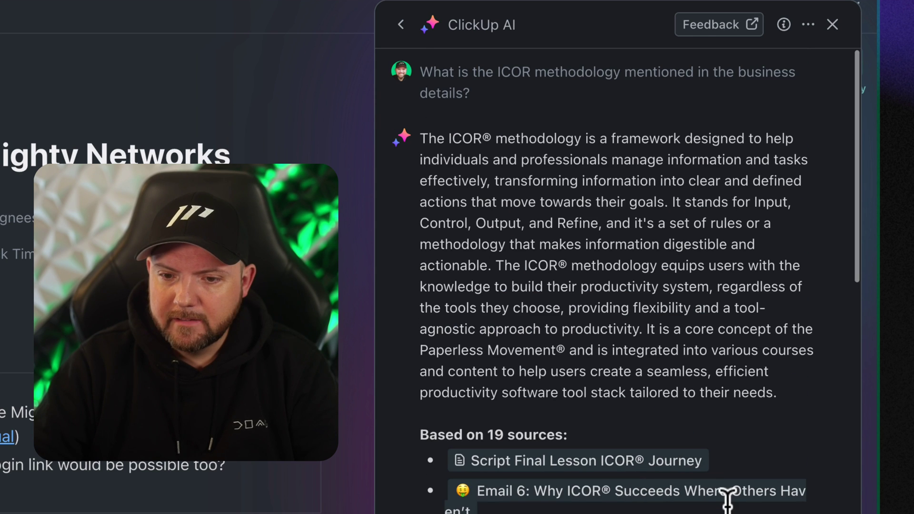